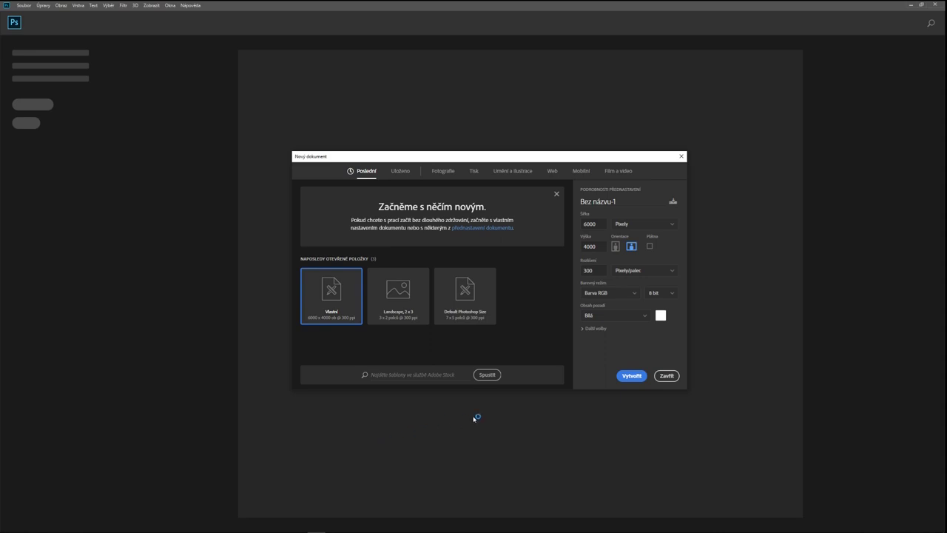
Create a blank white 6000 × 4000 px document at 300 ppi.
{"action": "left_click", "coordinate": [628, 379]}
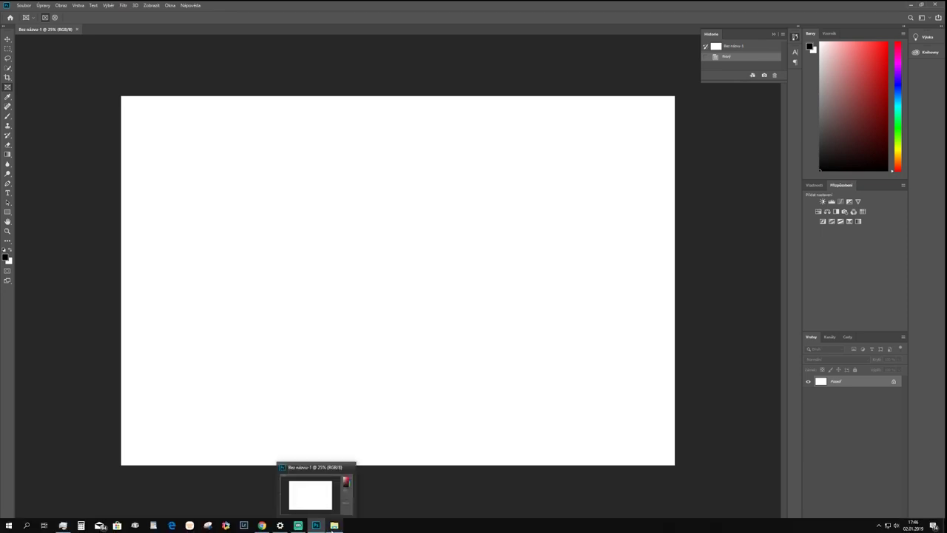
{"action": "mouse_move", "coordinate": [334, 526]}
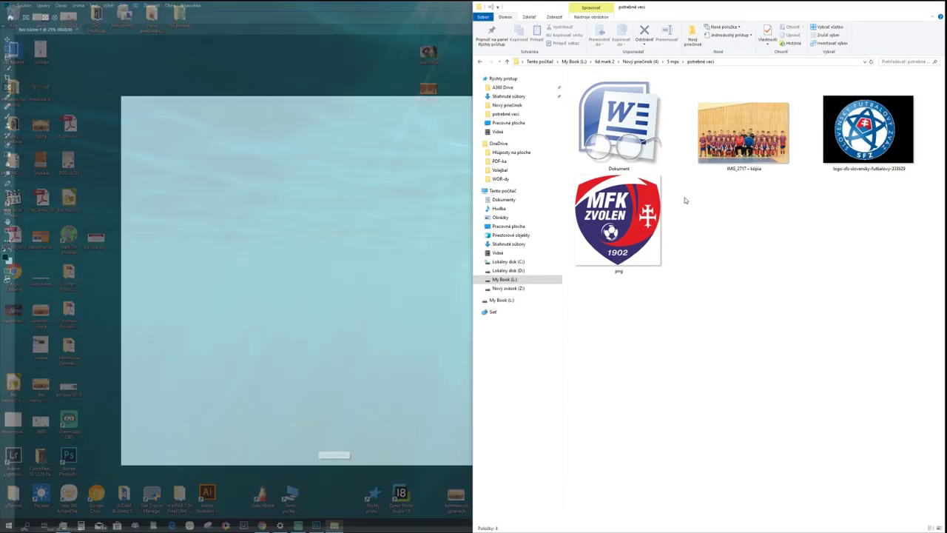
{"action": "left_click", "coordinate": [335, 488]}
Drag IMG_2717 onto the page and enlarge it to nearly the full page width.
{"action": "left_click_drag", "start_coordinate": [717, 153], "coordinate": [365, 290]}
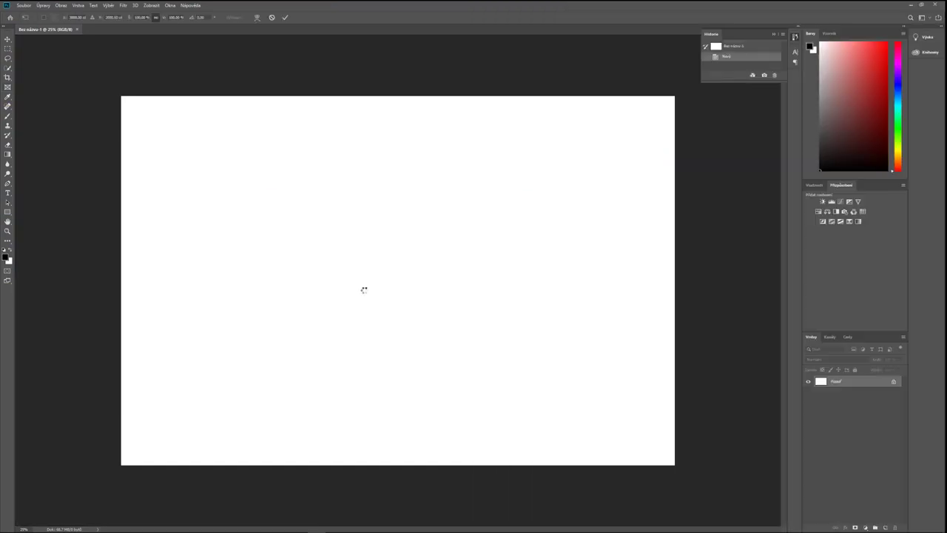
{"action": "left_click_drag", "start_coordinate": [271, 196], "coordinate": [106, 87]}
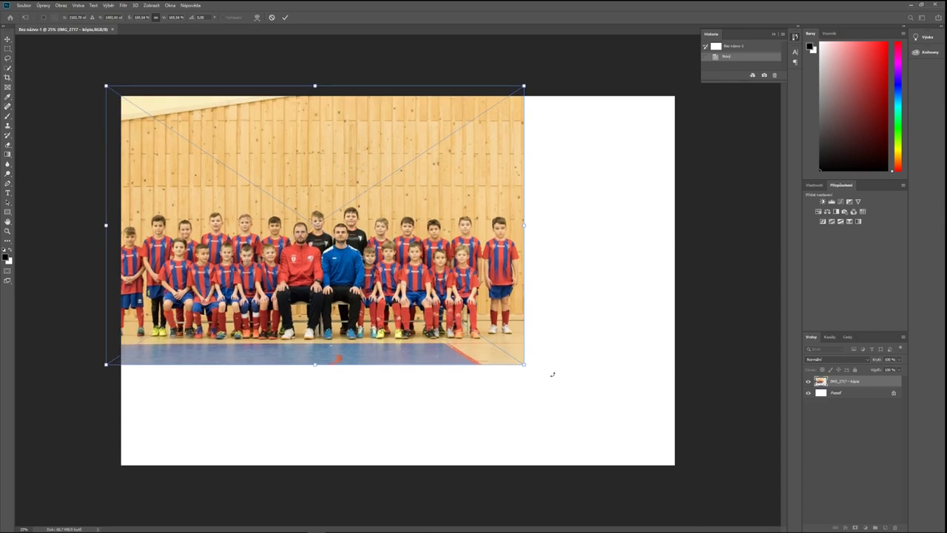
{"action": "left_click_drag", "start_coordinate": [542, 371], "coordinate": [618, 433]}
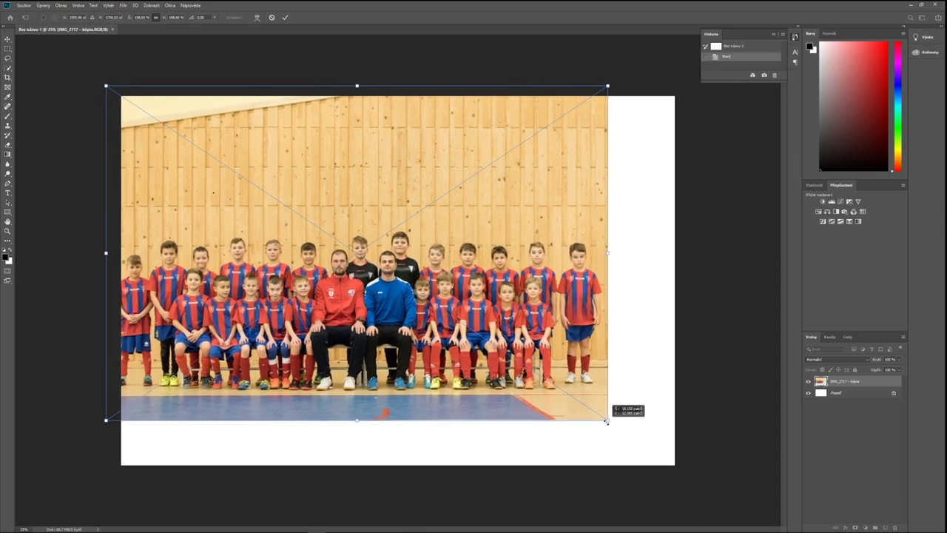
{"action": "mouse_move", "coordinate": [497, 360]}
{"action": "left_mouse_down"}
{"action": "mouse_move", "coordinate": [516, 361]}
{"action": "mouse_move", "coordinate": [524, 341]}
{"action": "left_mouse_up"}
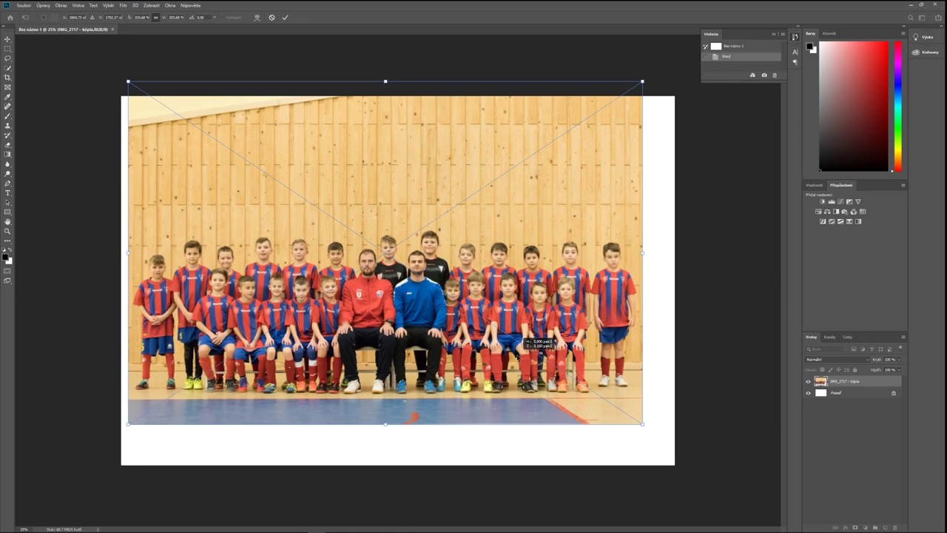
{"action": "left_click_drag", "start_coordinate": [524, 343], "coordinate": [525, 345]}
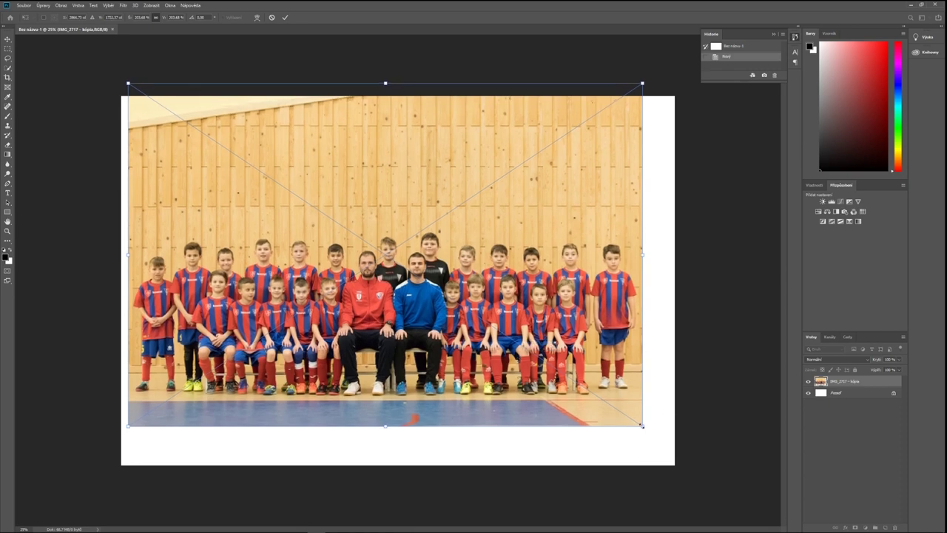
{"action": "left_click_drag", "start_coordinate": [642, 427], "coordinate": [666, 444]}
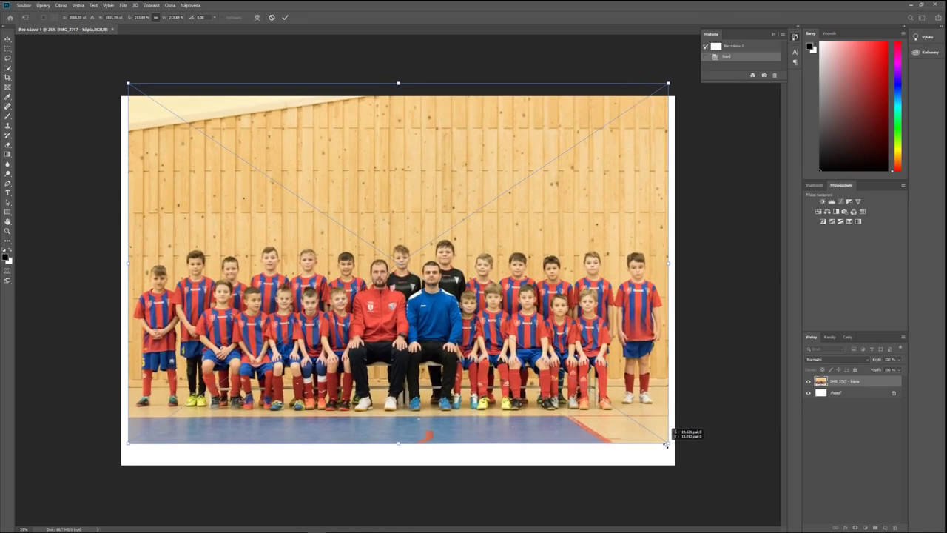
{"action": "left_click_drag", "start_coordinate": [666, 444], "coordinate": [665, 443]}
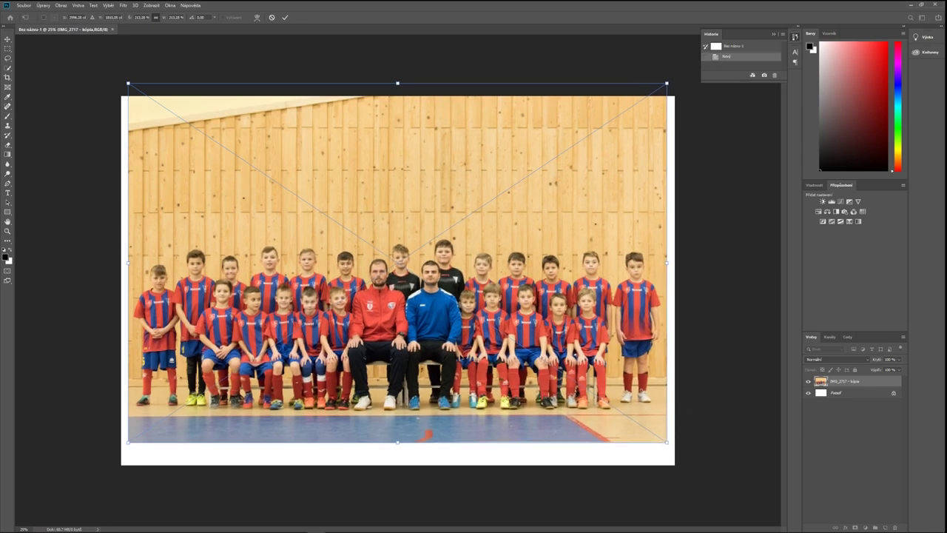
Centre the team photo horizontally near the top and commit the transform.
{"action": "left_click_drag", "start_coordinate": [462, 354], "coordinate": [468, 326]}
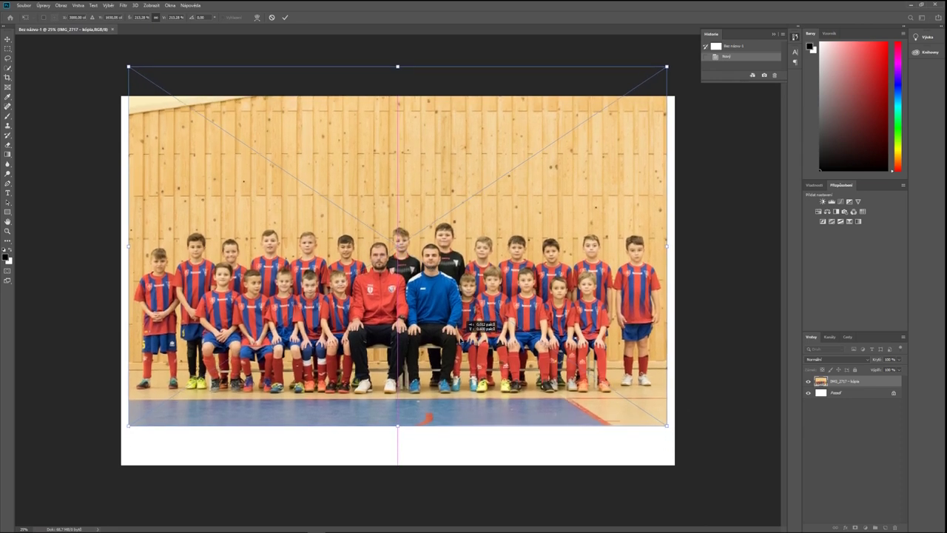
{"action": "left_click_drag", "start_coordinate": [468, 325], "coordinate": [468, 327]}
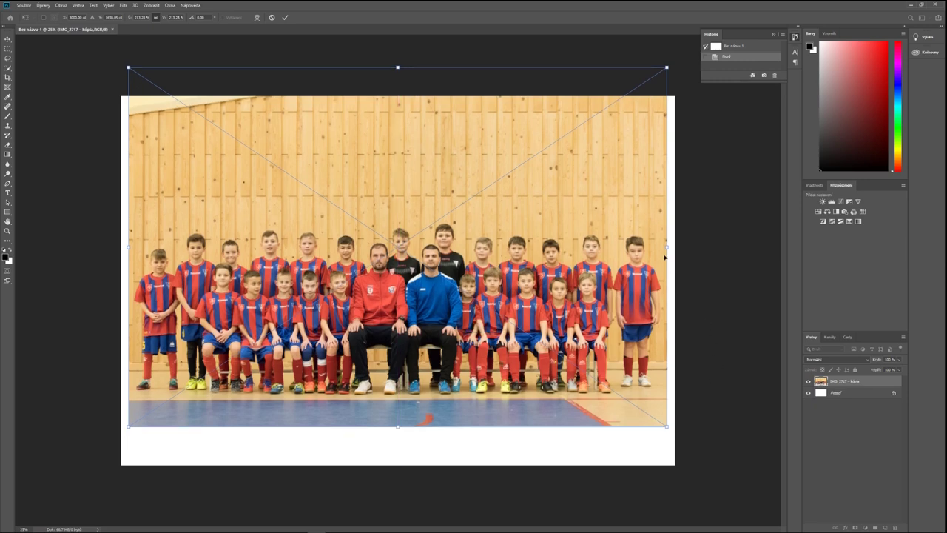
{"action": "left_click_drag", "start_coordinate": [666, 245], "coordinate": [663, 247]}
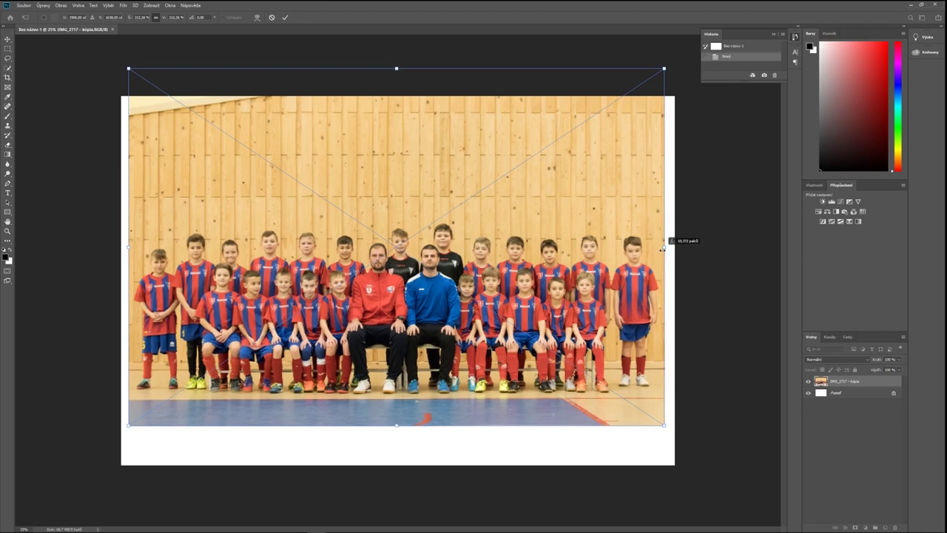
{"action": "key", "text": "shift+Right"}
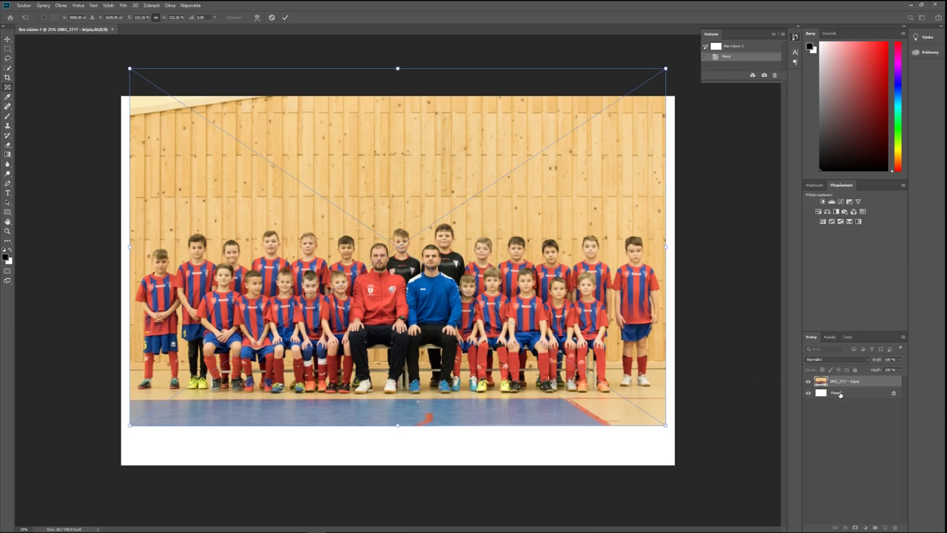
{"action": "left_click", "coordinate": [840, 394]}
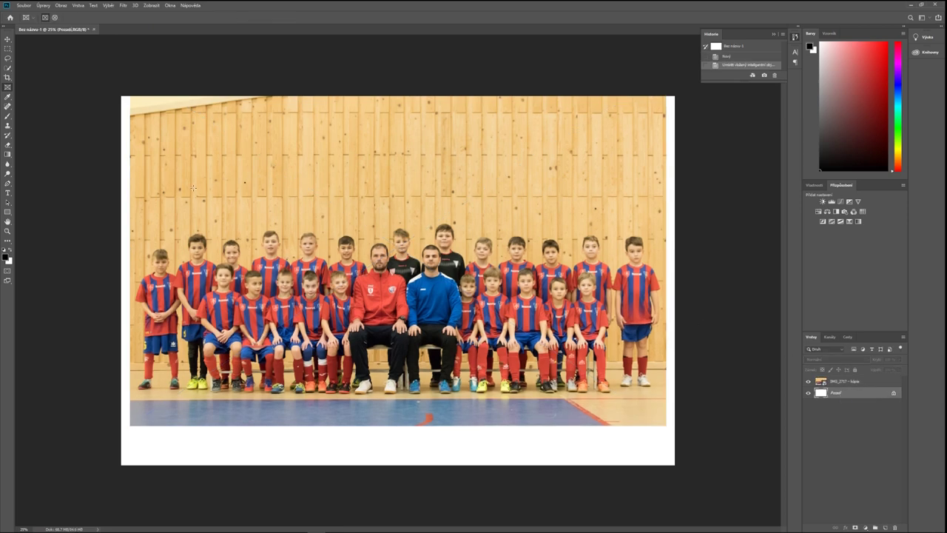
{"action": "left_click", "coordinate": [6, 87]}
Frame the team photo and lower the frame's top edge to crop it into a banner.
{"action": "mouse_move", "coordinate": [130, 127]}
{"action": "left_mouse_down"}
{"action": "mouse_move", "coordinate": [593, 407]}
{"action": "mouse_move", "coordinate": [667, 398]}
{"action": "left_mouse_up"}
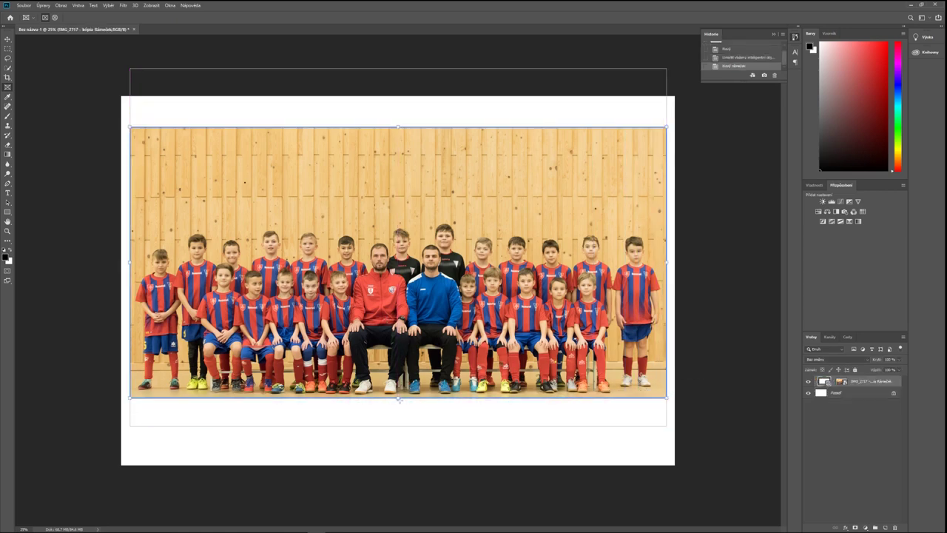
{"action": "left_click_drag", "start_coordinate": [399, 399], "coordinate": [398, 400]}
{"action": "left_click_drag", "start_coordinate": [398, 126], "coordinate": [396, 154]}
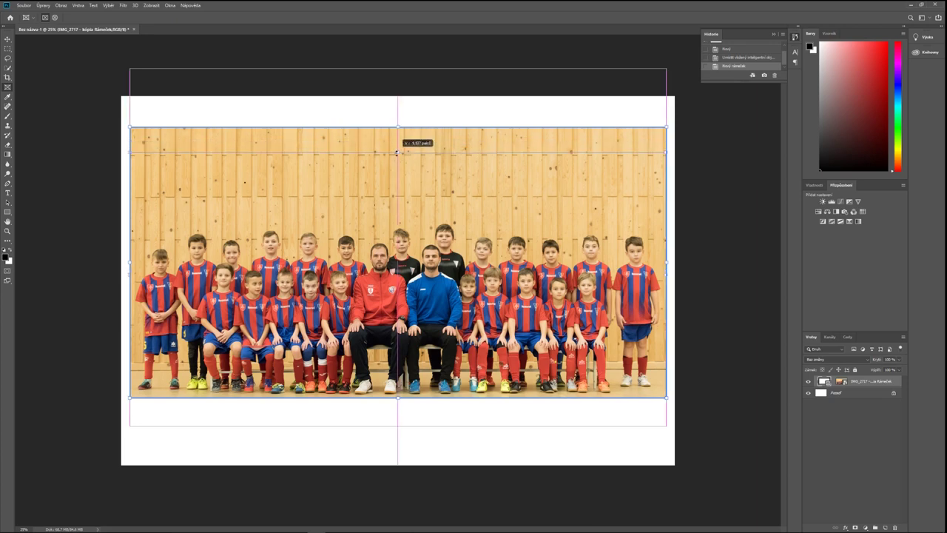
{"action": "left_click_drag", "start_coordinate": [396, 154], "coordinate": [396, 154]}
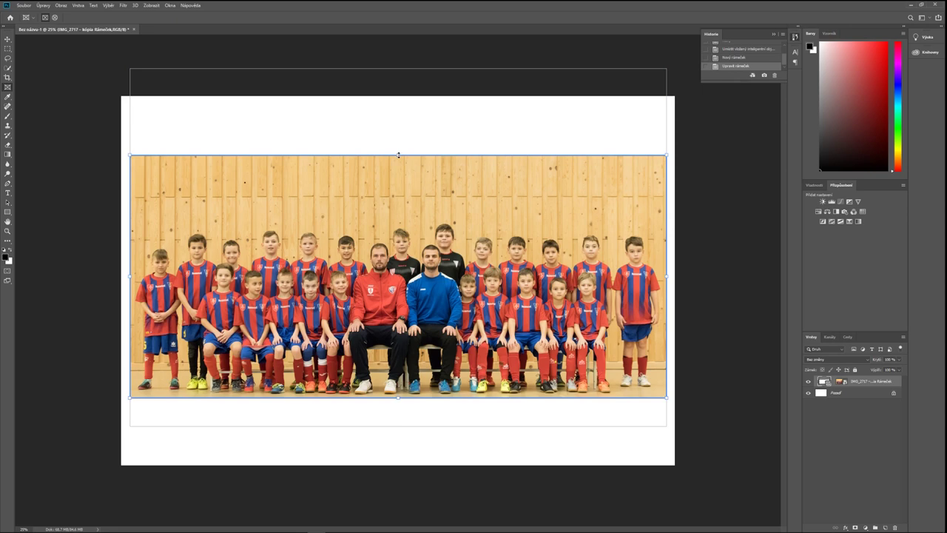
{"action": "left_click_drag", "start_coordinate": [396, 154], "coordinate": [397, 167]}
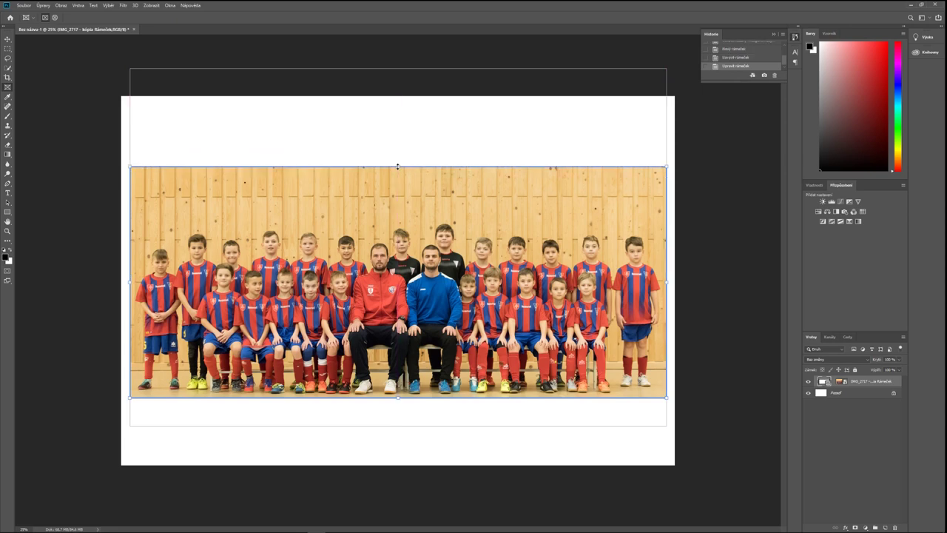
{"action": "left_click_drag", "start_coordinate": [397, 167], "coordinate": [396, 156]}
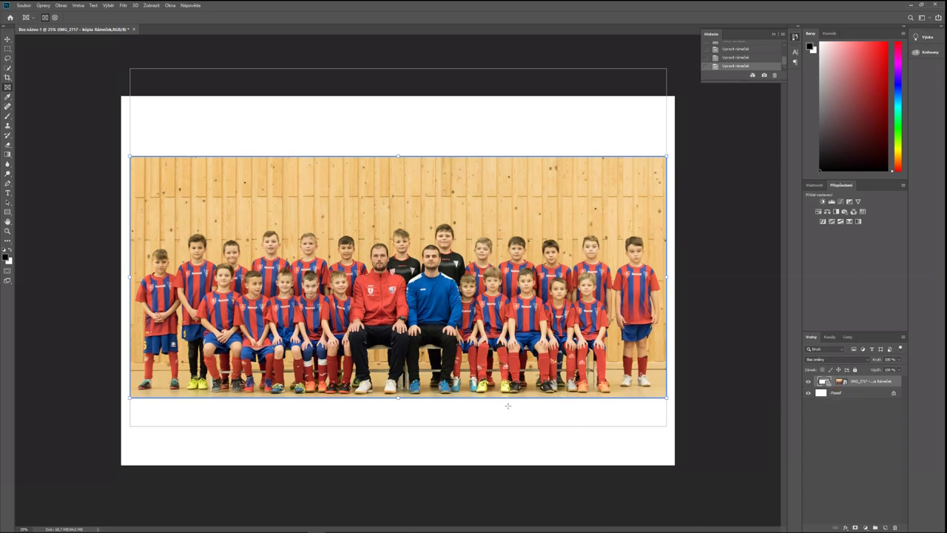
Select the Pozadí background layer and undo the last frame adjustment.
{"action": "left_click", "coordinate": [849, 396]}
{"action": "key", "text": "ctrl+z"}
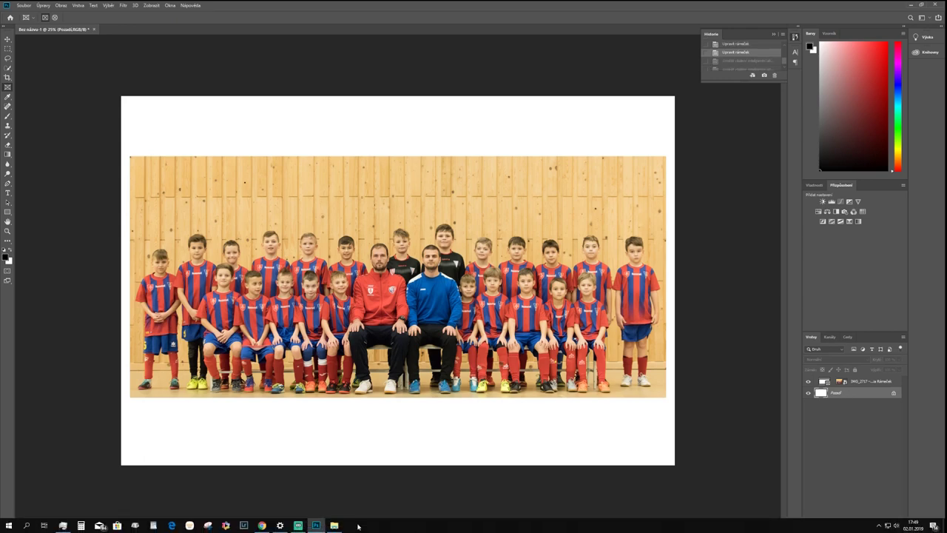
{"action": "left_click", "coordinate": [334, 525]}
Place the MFK Zvolen png logo at about 20% size in the top-left corner above the photo.
{"action": "left_click_drag", "start_coordinate": [614, 204], "coordinate": [405, 142]}
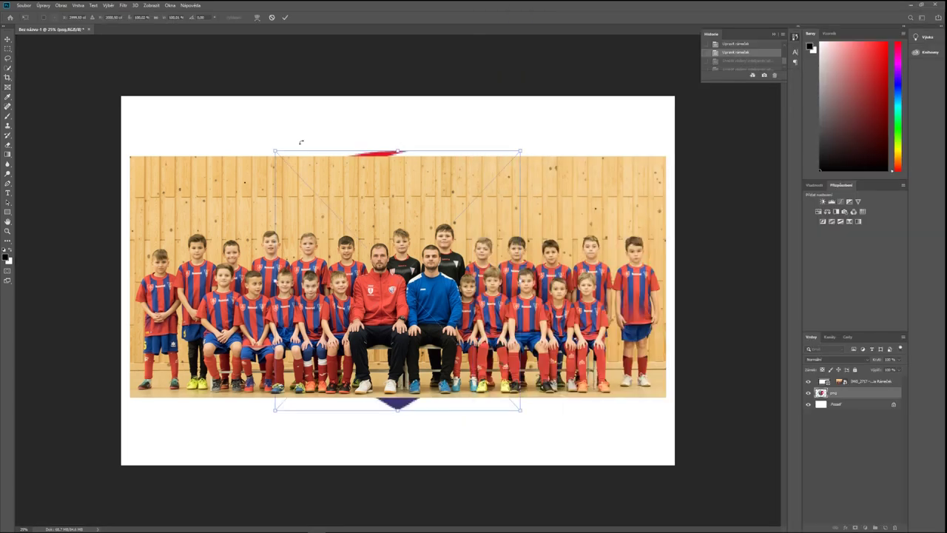
{"action": "mouse_move", "coordinate": [275, 151]}
{"action": "left_mouse_down"}
{"action": "mouse_move", "coordinate": [454, 401]}
{"action": "mouse_move", "coordinate": [154, 92]}
{"action": "left_mouse_up"}
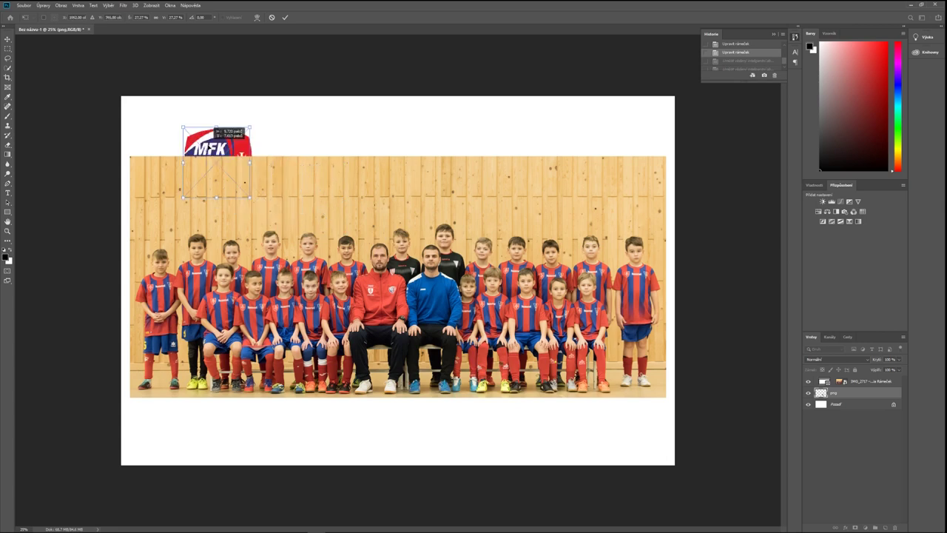
{"action": "left_click_drag", "start_coordinate": [122, 89], "coordinate": [136, 100]}
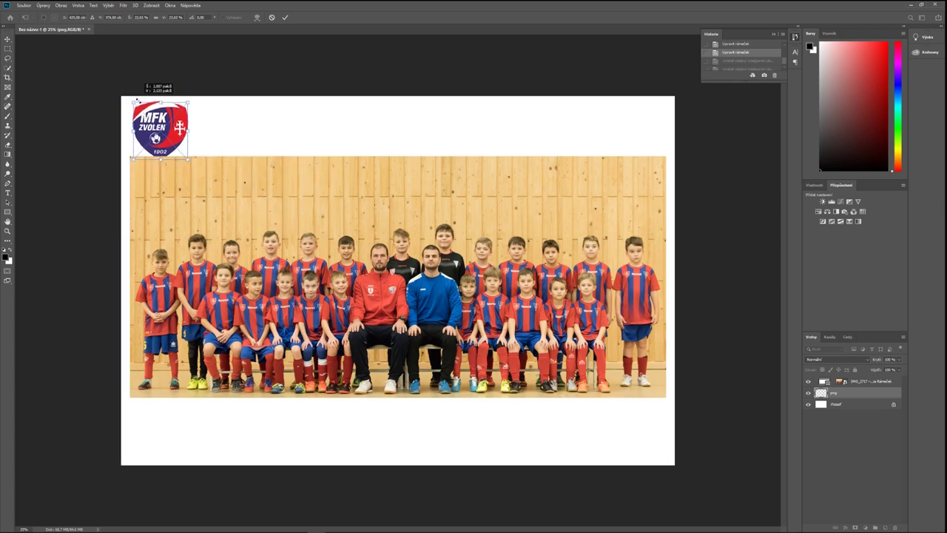
{"action": "left_click_drag", "start_coordinate": [168, 118], "coordinate": [166, 116]}
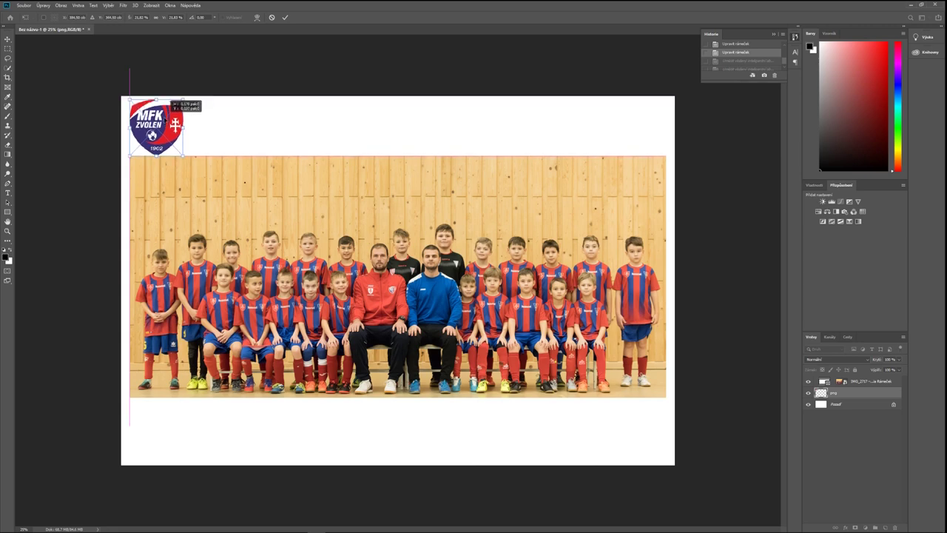
{"action": "left_click_drag", "start_coordinate": [130, 100], "coordinate": [152, 97]}
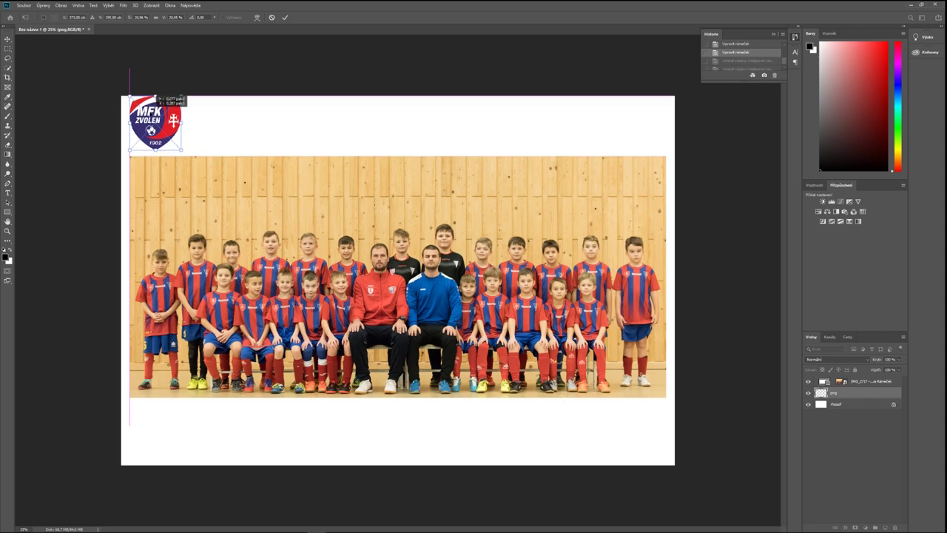
{"action": "mouse_move", "coordinate": [153, 98]}
{"action": "left_mouse_down"}
{"action": "mouse_move", "coordinate": [178, 104]}
{"action": "mouse_move", "coordinate": [164, 116]}
{"action": "left_mouse_up"}
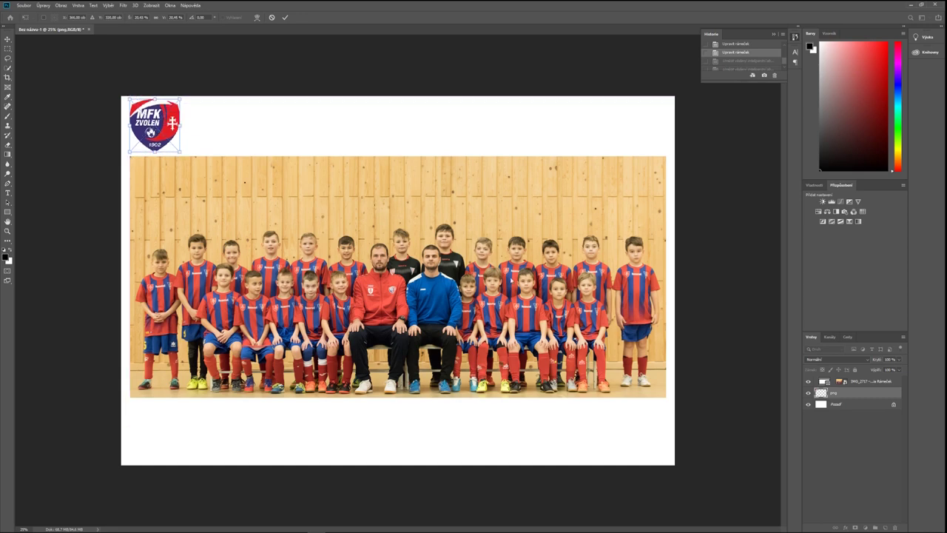
{"action": "left_click", "coordinate": [836, 404]}
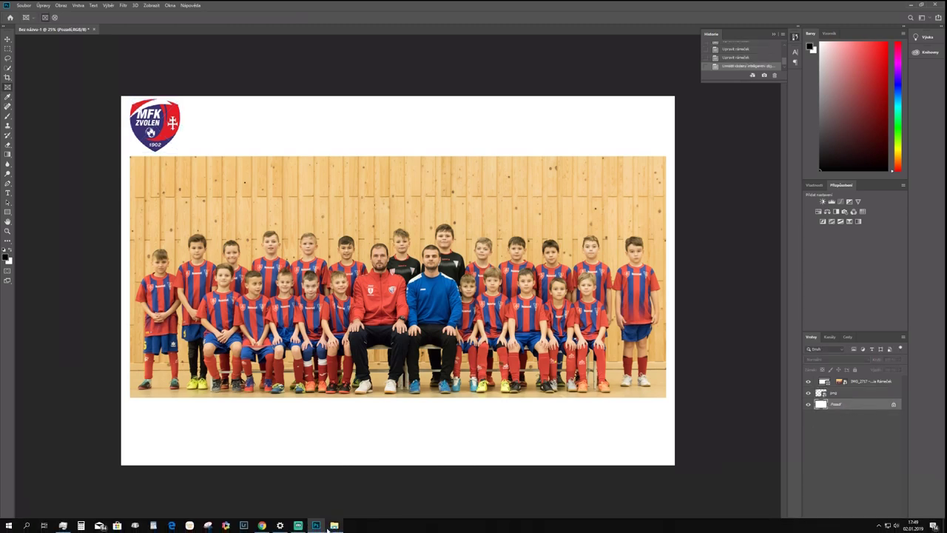
Place a second MFK Zvolen logo, matching the first's size, top-right above the photo.
{"action": "left_click", "coordinate": [334, 526]}
{"action": "left_click_drag", "start_coordinate": [619, 222], "coordinate": [441, 125]}
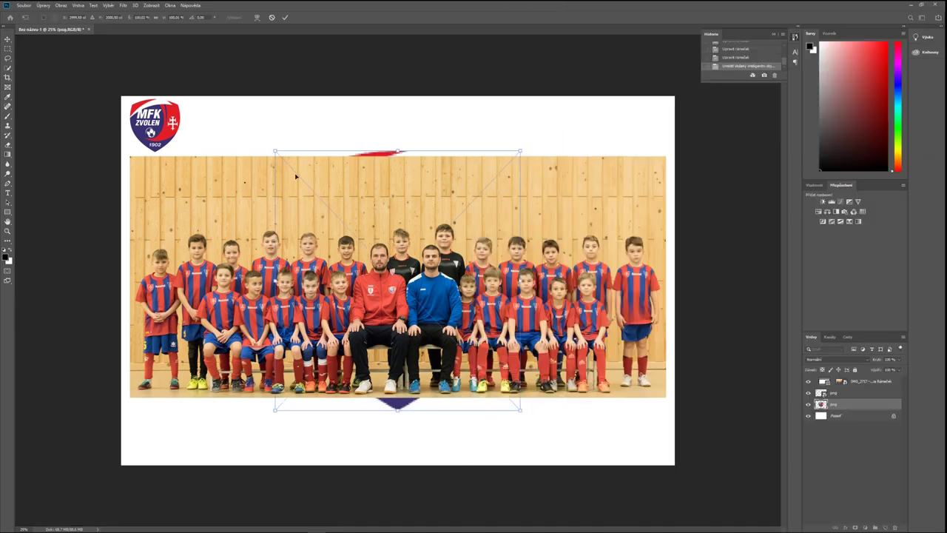
{"action": "mouse_move", "coordinate": [296, 176]}
{"action": "left_mouse_down"}
{"action": "mouse_move", "coordinate": [306, 125]}
{"action": "mouse_move", "coordinate": [492, 296]}
{"action": "mouse_move", "coordinate": [603, 119]}
{"action": "left_mouse_up"}
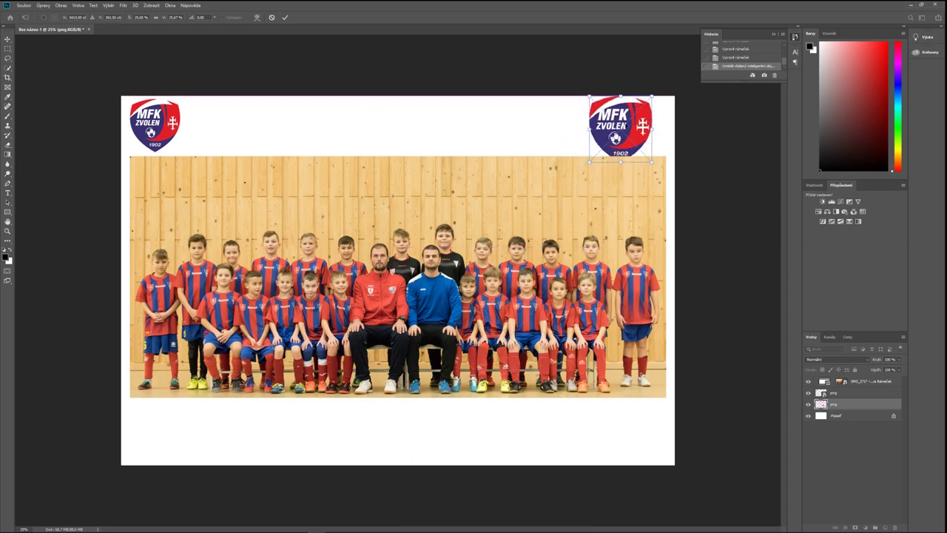
{"action": "left_click_drag", "start_coordinate": [590, 96], "coordinate": [651, 117]}
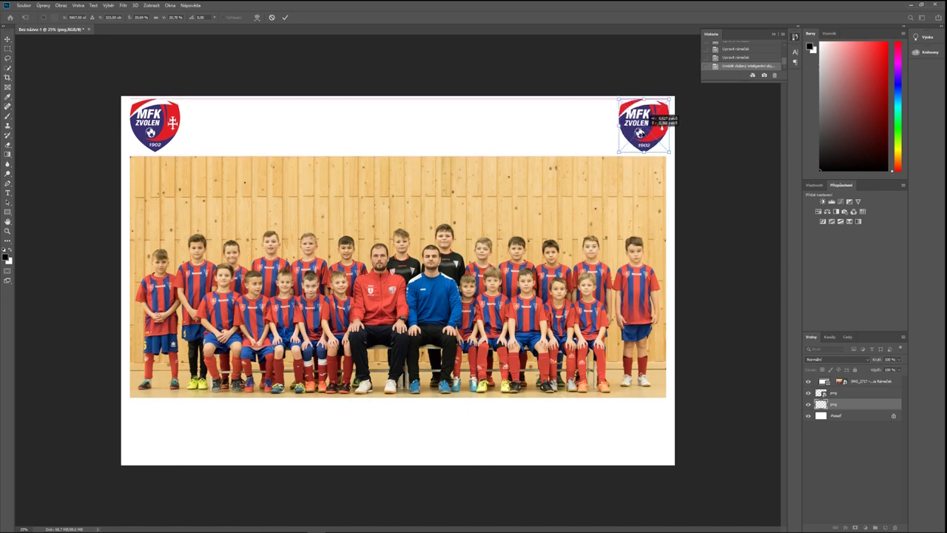
{"action": "left_click_drag", "start_coordinate": [652, 117], "coordinate": [648, 117]}
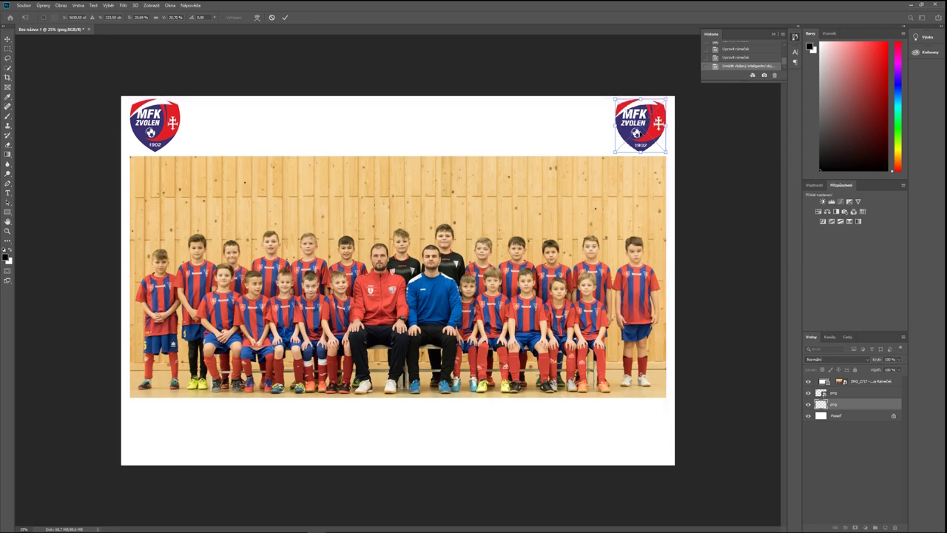
{"action": "left_click", "coordinate": [838, 415]}
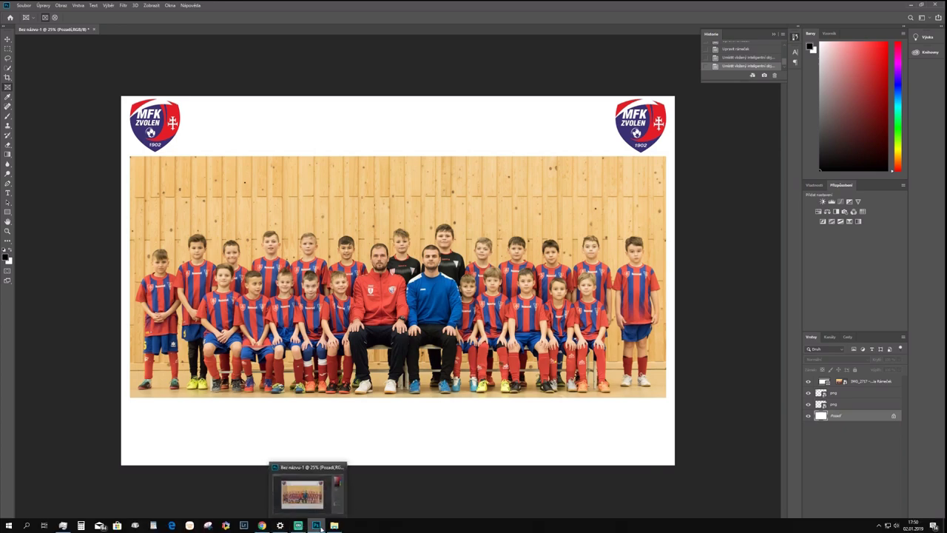
{"action": "left_click", "coordinate": [329, 492]}
Place the SFZ logo, resized, in the page's bottom-left corner below the photo.
{"action": "left_click_drag", "start_coordinate": [868, 129], "coordinate": [428, 138]}
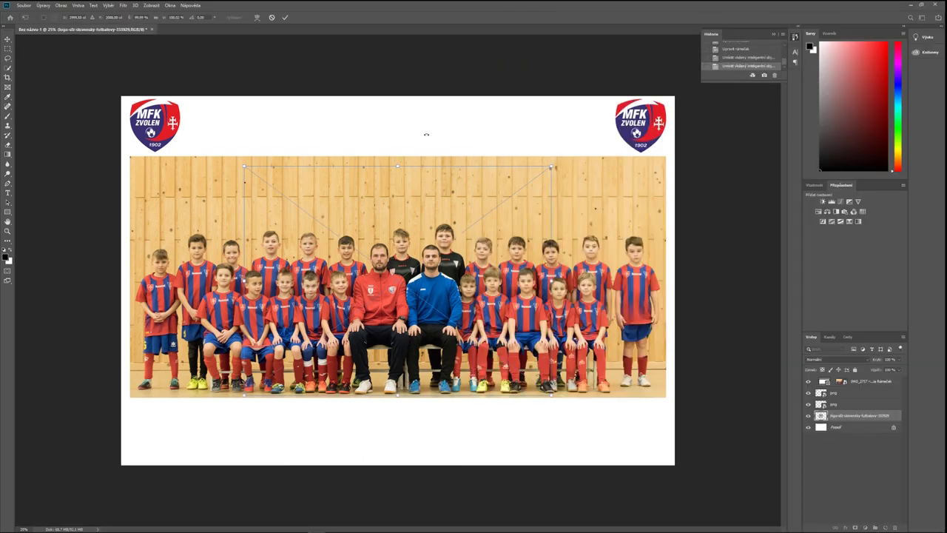
{"action": "left_click_drag", "start_coordinate": [346, 187], "coordinate": [345, 122]}
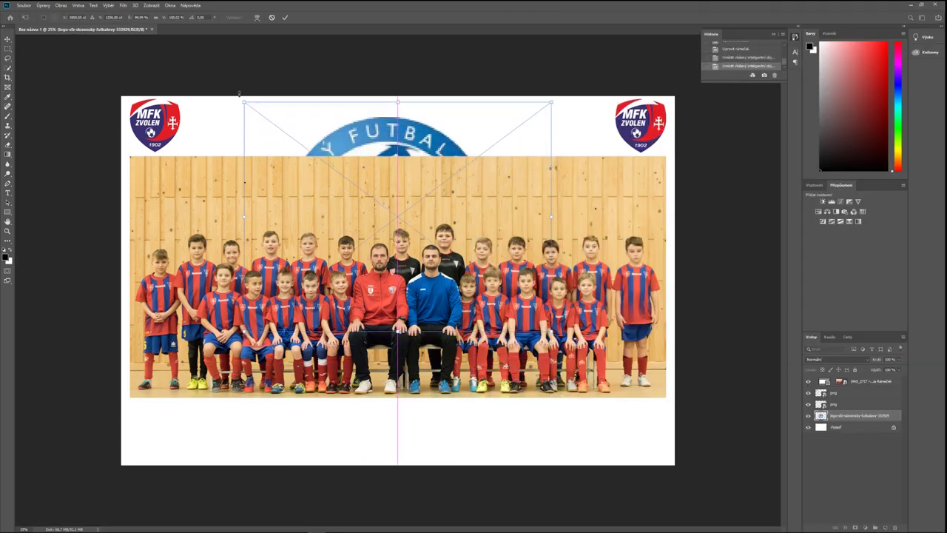
{"action": "left_click_drag", "start_coordinate": [244, 104], "coordinate": [436, 244]}
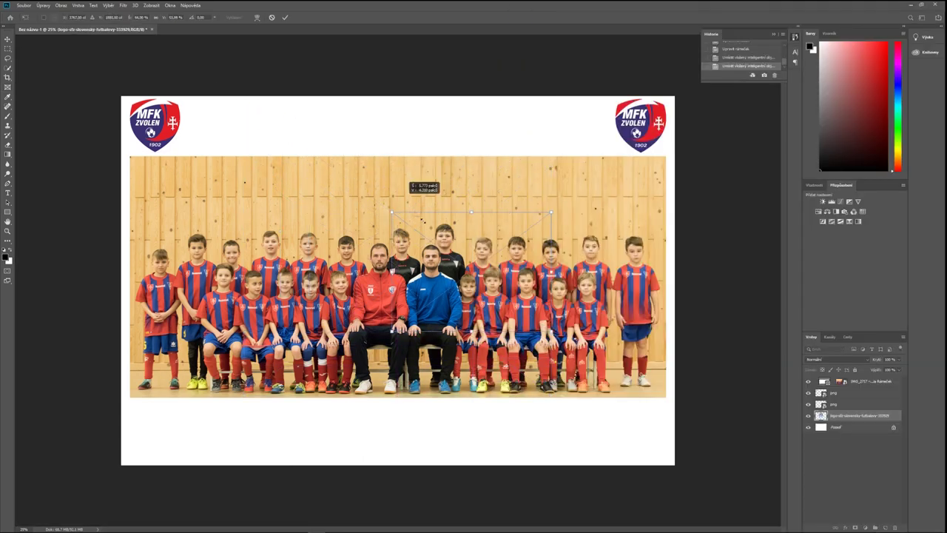
{"action": "left_click_drag", "start_coordinate": [458, 279], "coordinate": [146, 412]}
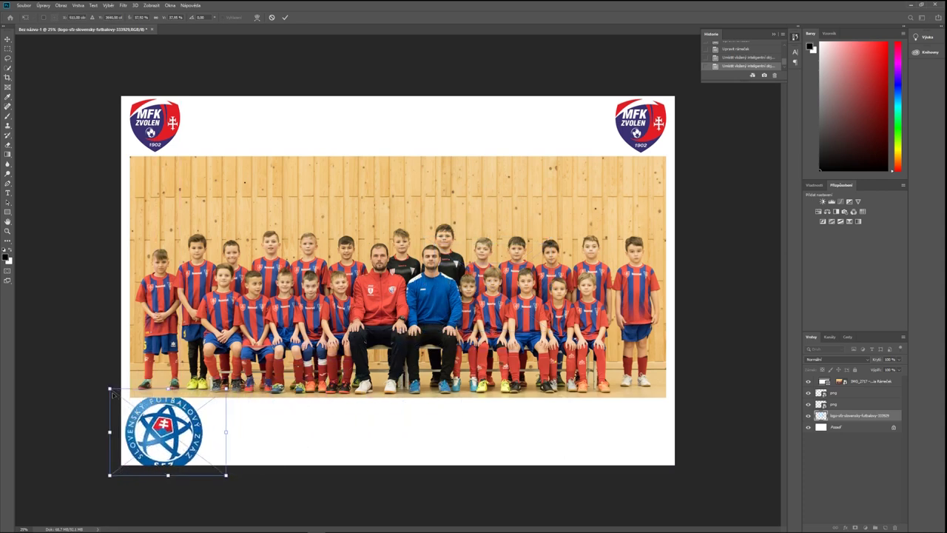
{"action": "left_click_drag", "start_coordinate": [113, 395], "coordinate": [166, 414]}
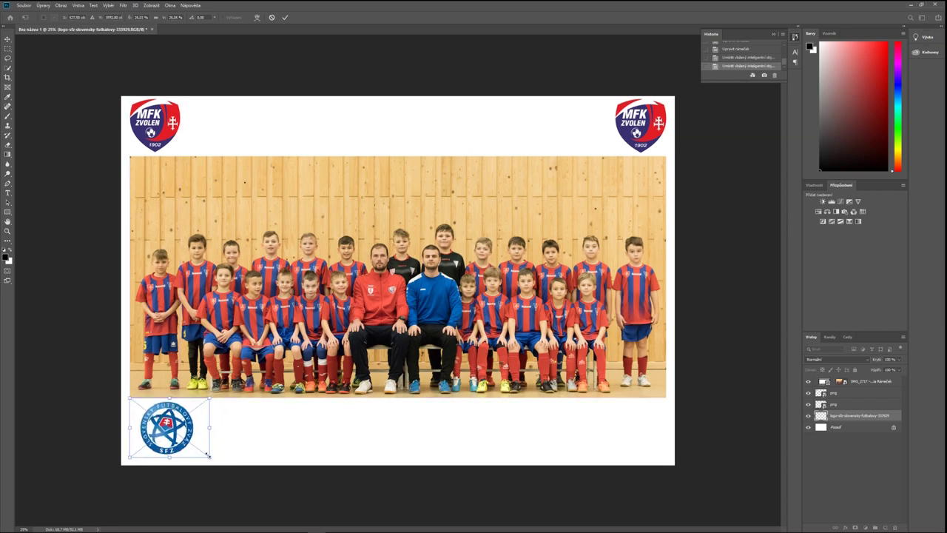
{"action": "left_click_drag", "start_coordinate": [210, 457], "coordinate": [219, 464]}
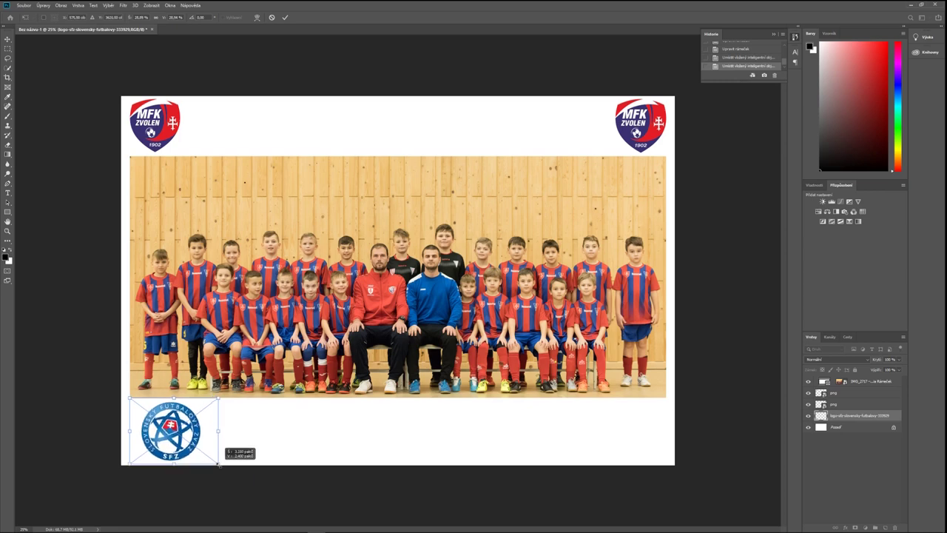
{"action": "left_click_drag", "start_coordinate": [176, 440], "coordinate": [174, 423]}
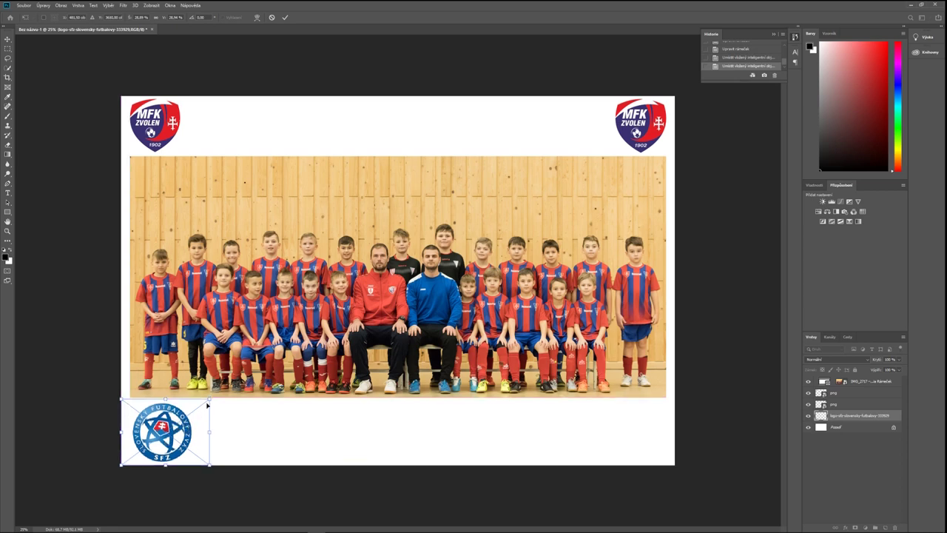
{"action": "left_click_drag", "start_coordinate": [209, 401], "coordinate": [223, 414]}
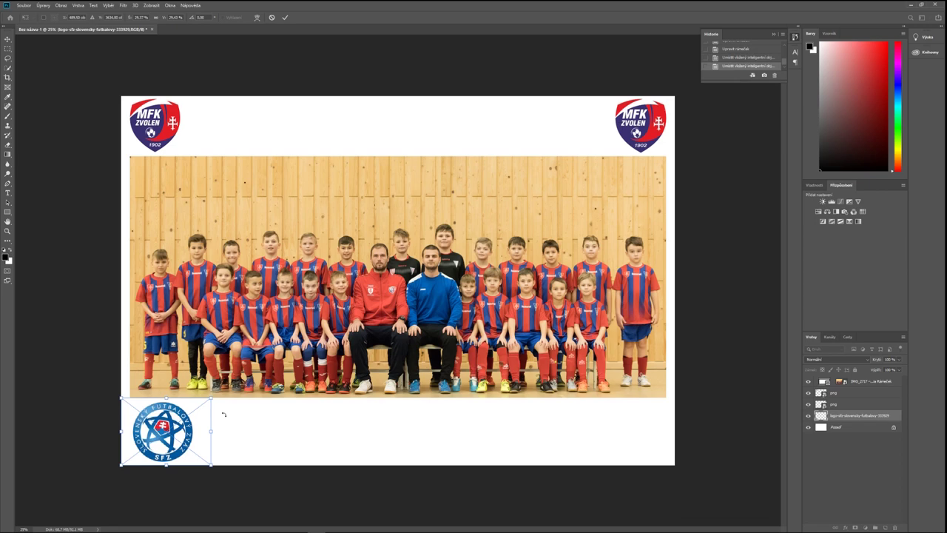
{"action": "left_click", "coordinate": [836, 428]}
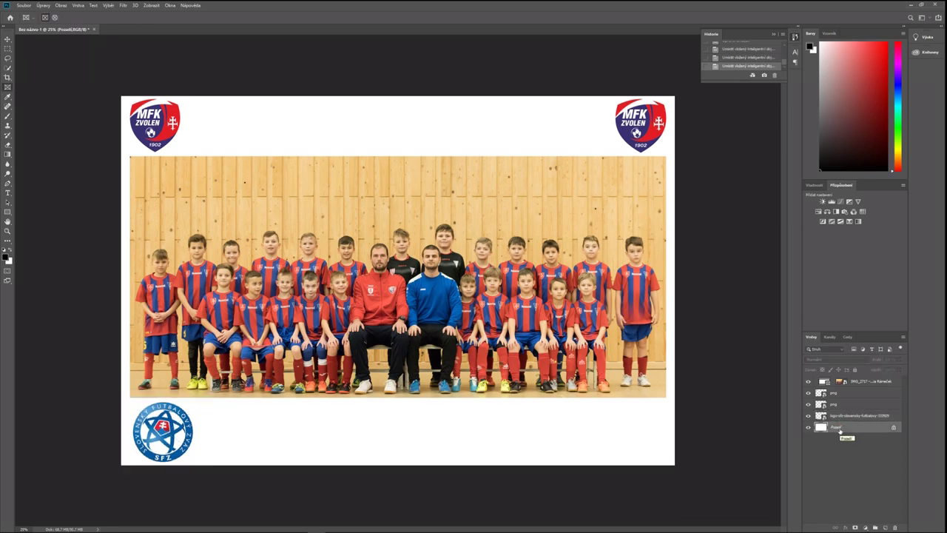
{"action": "left_click", "coordinate": [9, 192]}
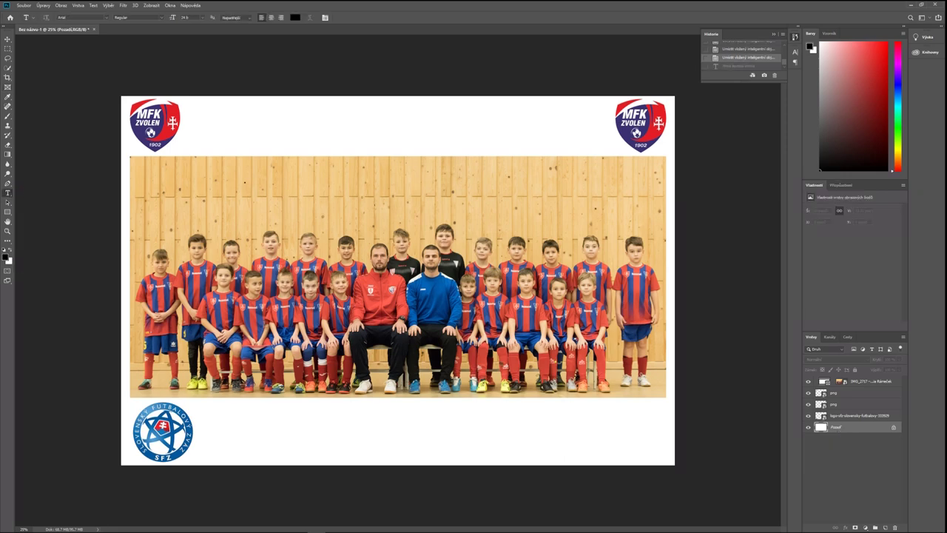
Draw a placeholder text box beside the SFZ logo and set its size to 18 pt.
{"action": "left_click_drag", "start_coordinate": [227, 401], "coordinate": [662, 444]}
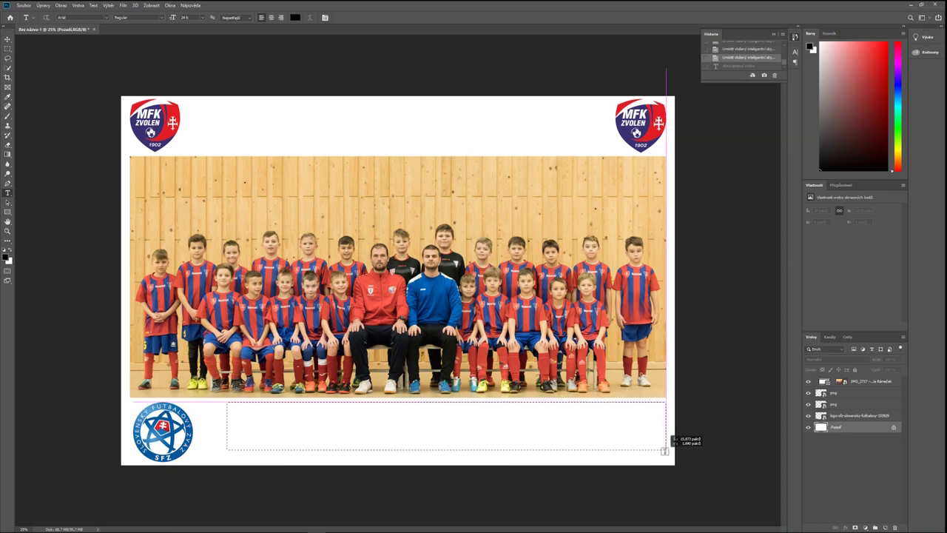
{"action": "left_click_drag", "start_coordinate": [663, 444], "coordinate": [667, 459]}
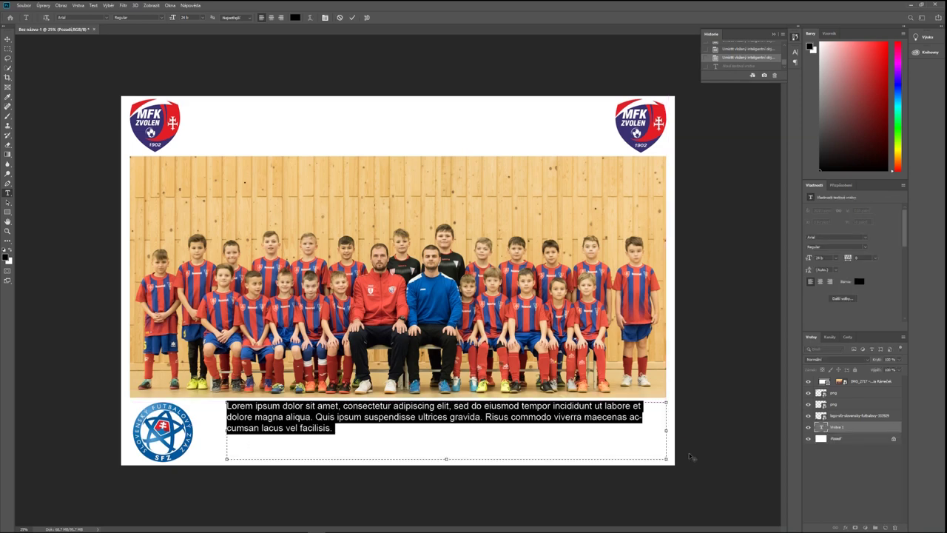
{"action": "left_click", "coordinate": [836, 258]}
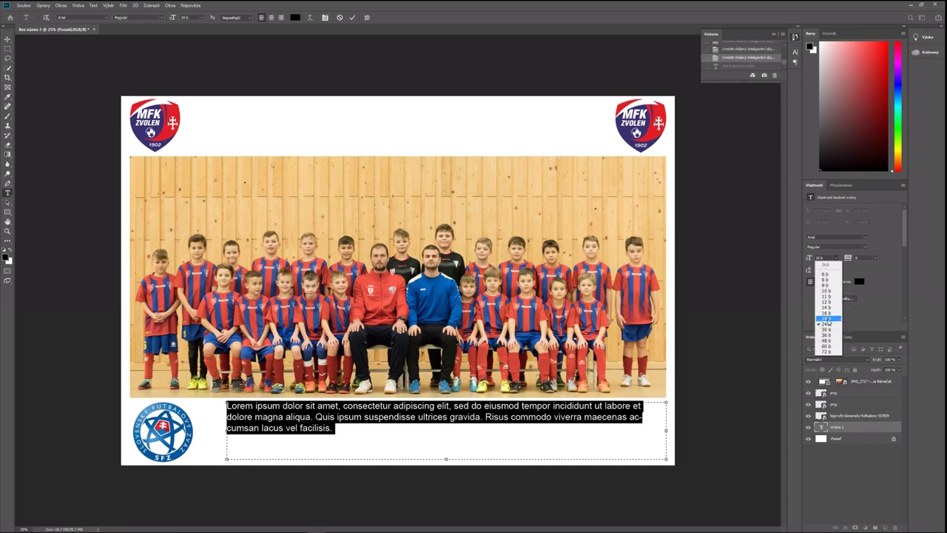
{"action": "left_click", "coordinate": [827, 319]}
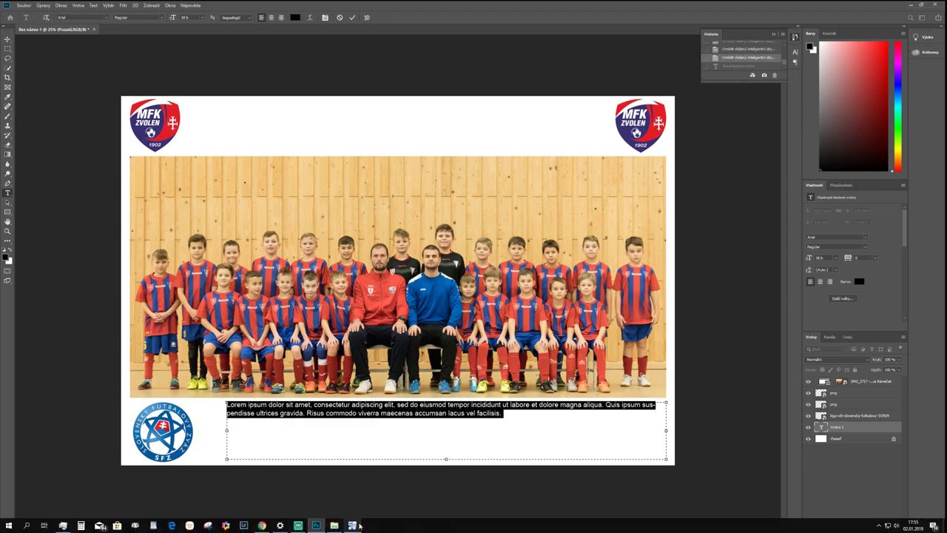
{"action": "left_click", "coordinate": [352, 525]}
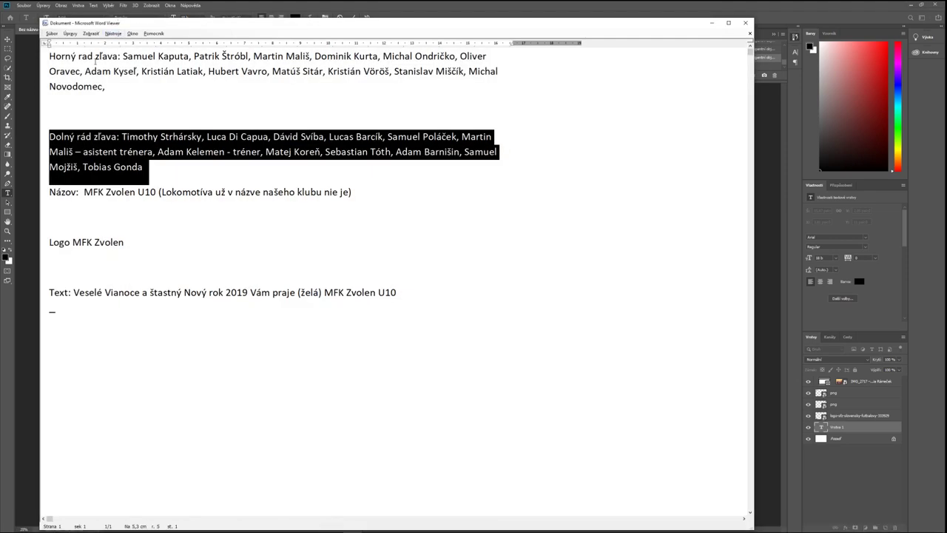
Copy the Horný rad and Dolný rad player-name rows from the line-up document.
{"action": "left_click", "coordinate": [94, 56]}
{"action": "mouse_move", "coordinate": [48, 56]}
{"action": "left_mouse_down"}
{"action": "mouse_move", "coordinate": [111, 86]}
{"action": "mouse_move", "coordinate": [148, 167]}
{"action": "left_mouse_up"}
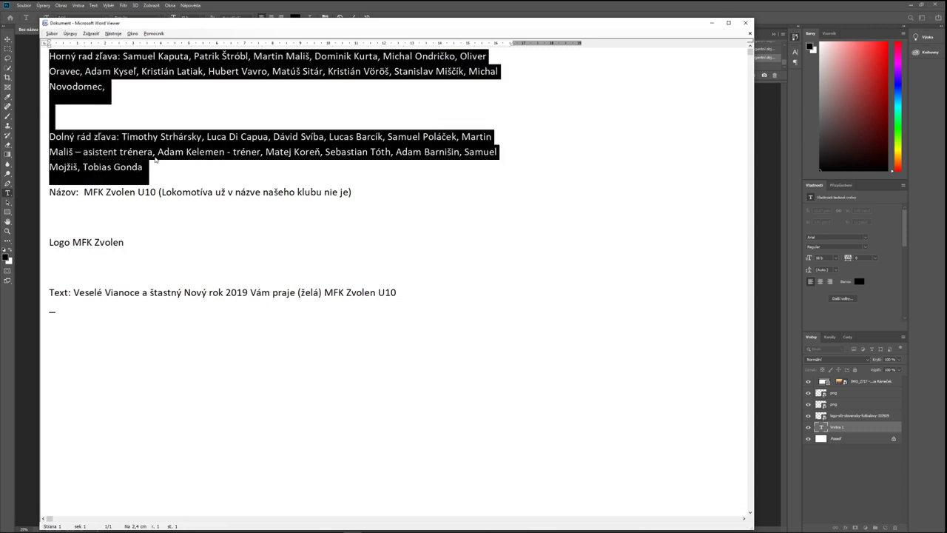
{"action": "left_click", "coordinate": [711, 23]}
{"action": "right_click", "coordinate": [285, 413]}
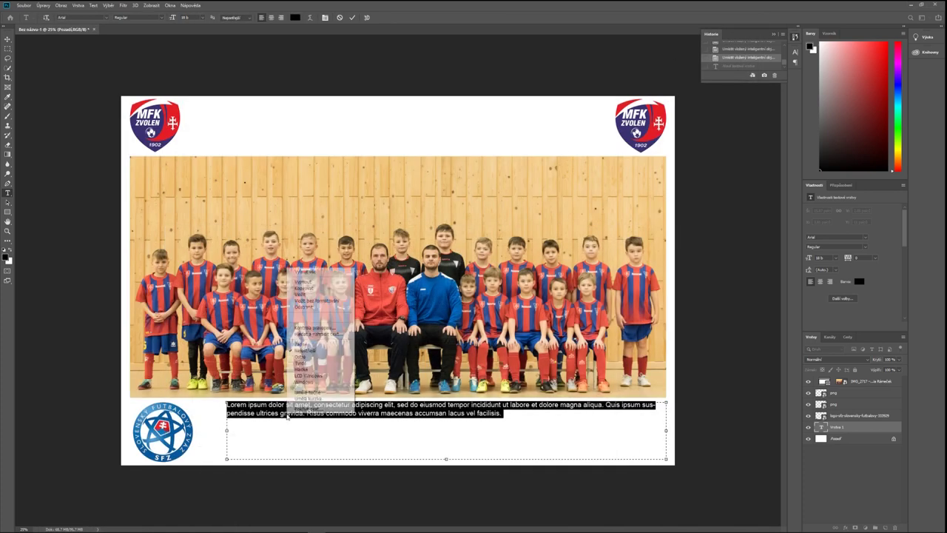
Paste the player names as plain text into a widened box and adjust the font size.
{"action": "left_click", "coordinate": [307, 300]}
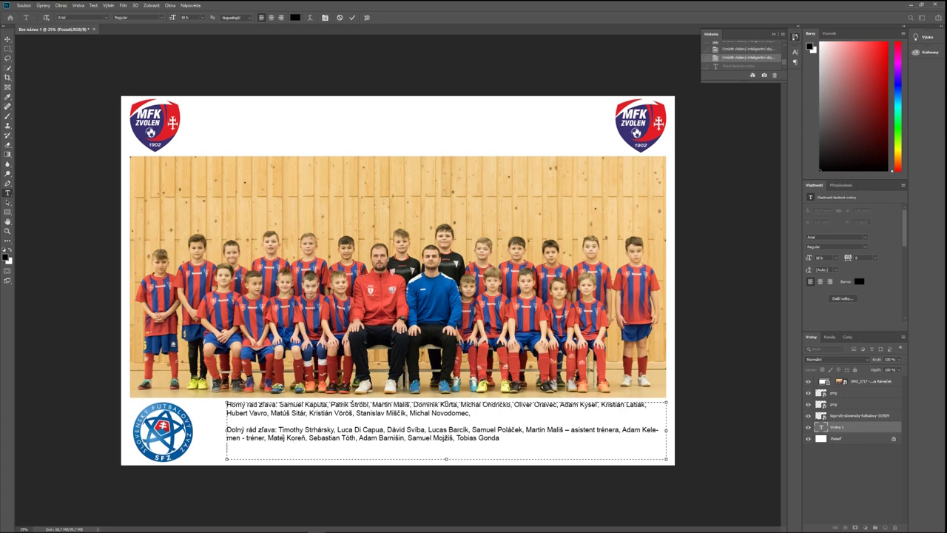
{"action": "left_click_drag", "start_coordinate": [226, 430], "coordinate": [196, 430]}
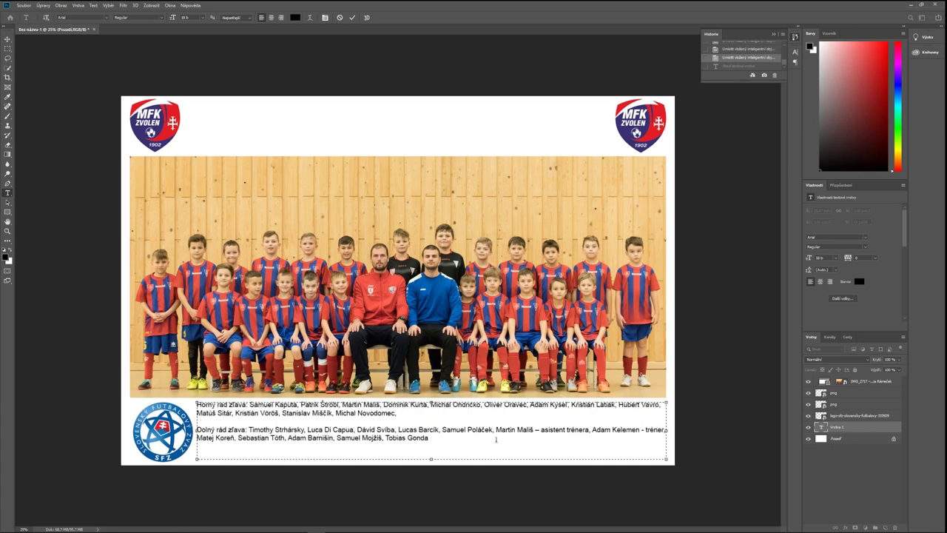
{"action": "left_click_drag", "start_coordinate": [431, 459], "coordinate": [432, 462]}
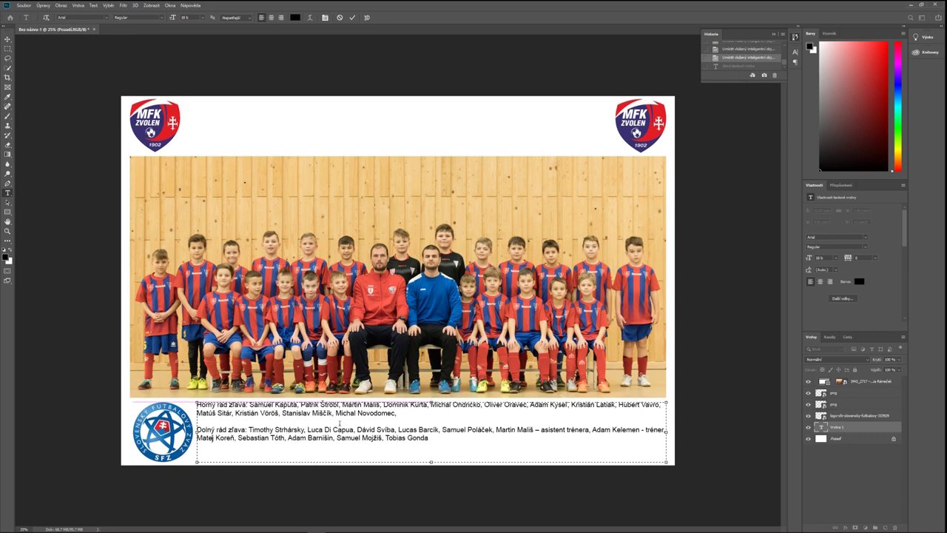
{"action": "left_click_drag", "start_coordinate": [197, 406], "coordinate": [455, 441]}
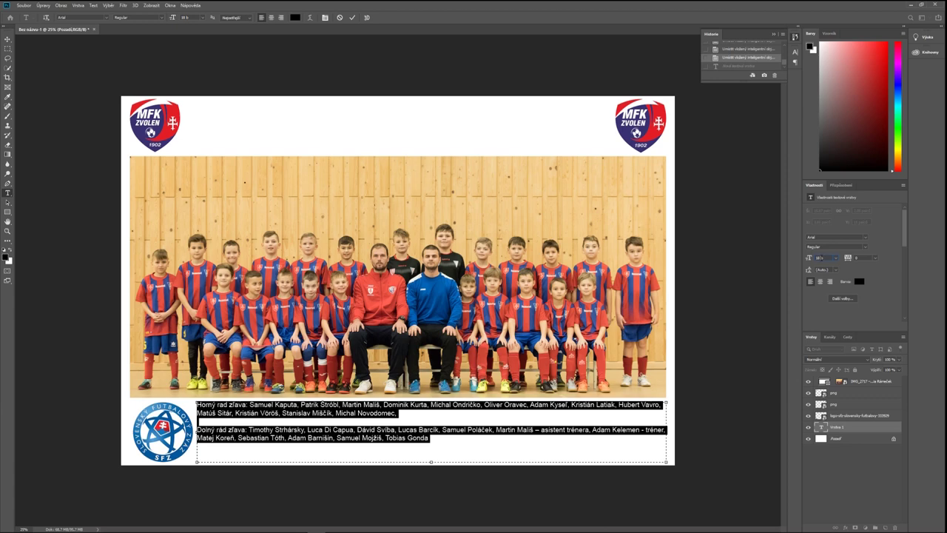
{"action": "left_click", "coordinate": [818, 258]}
{"action": "left_click", "coordinate": [416, 429]}
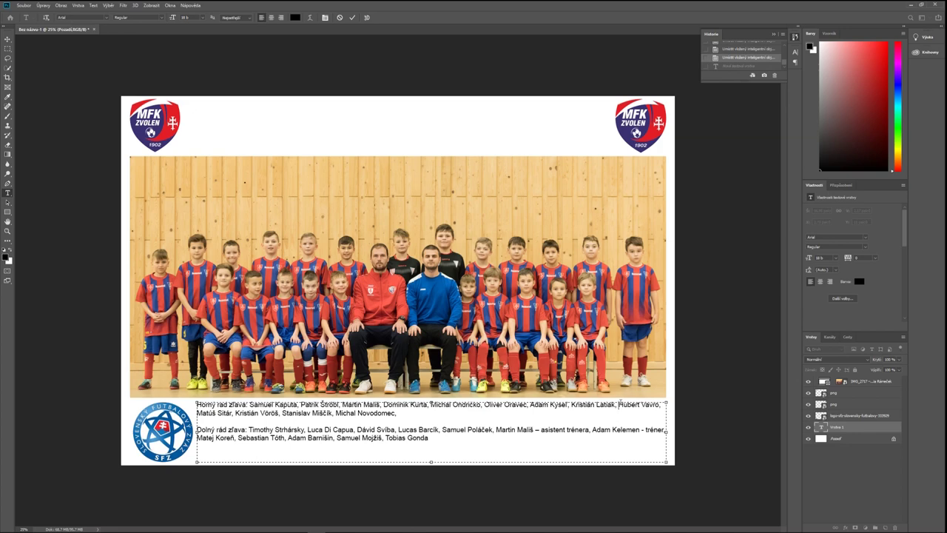
{"action": "left_click", "coordinate": [618, 404]}
{"action": "key", "text": "Return"}
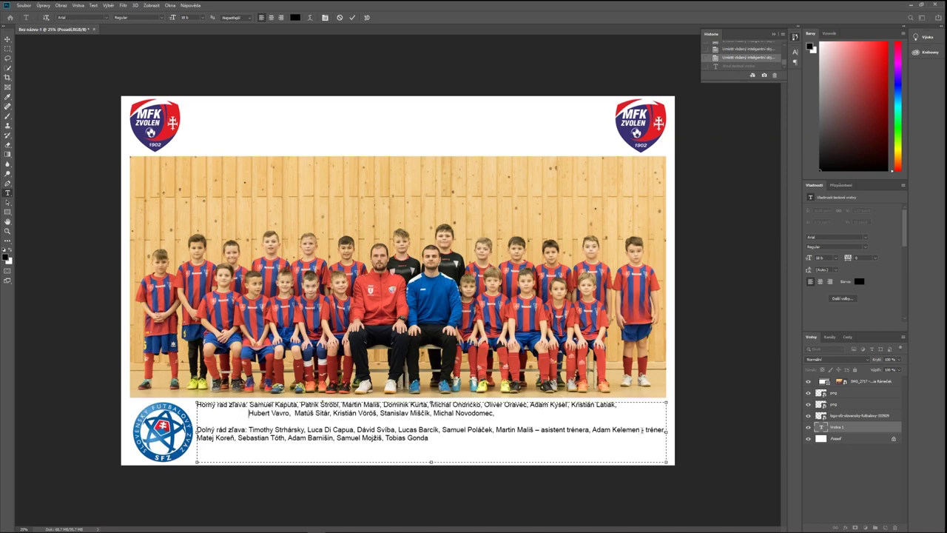
{"action": "left_click", "coordinate": [592, 429]}
{"action": "key", "text": "Return"}
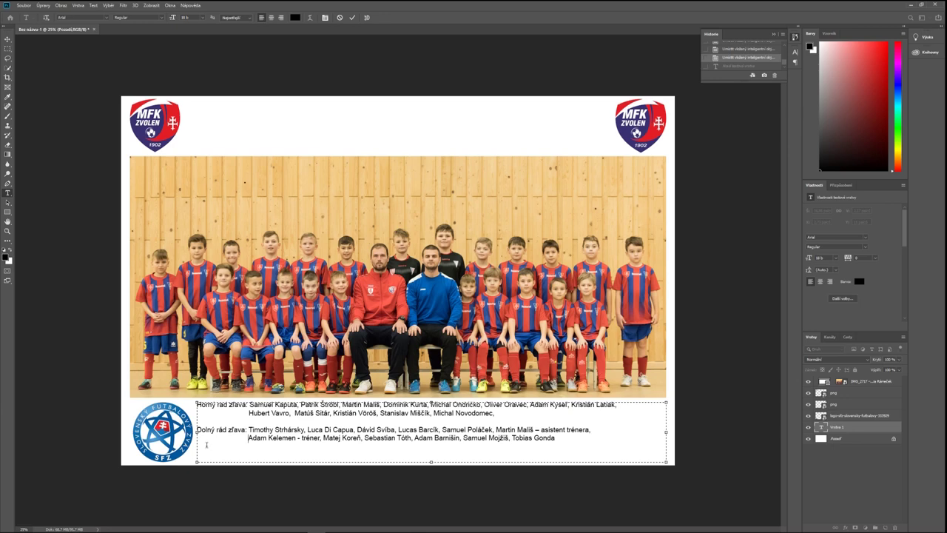
{"action": "key", "text": "BackSpace"}
Shift the caption block up slightly and resize its box beside the SFZ logo.
{"action": "left_click_drag", "start_coordinate": [433, 401], "coordinate": [443, 388]}
{"action": "left_click_drag", "start_coordinate": [431, 402], "coordinate": [430, 406]}
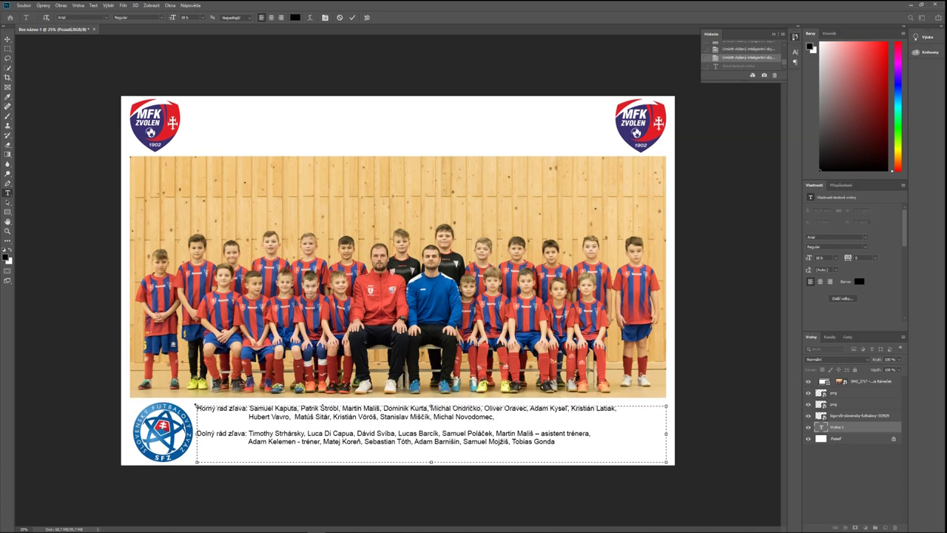
{"action": "left_click_drag", "start_coordinate": [196, 406], "coordinate": [192, 402]}
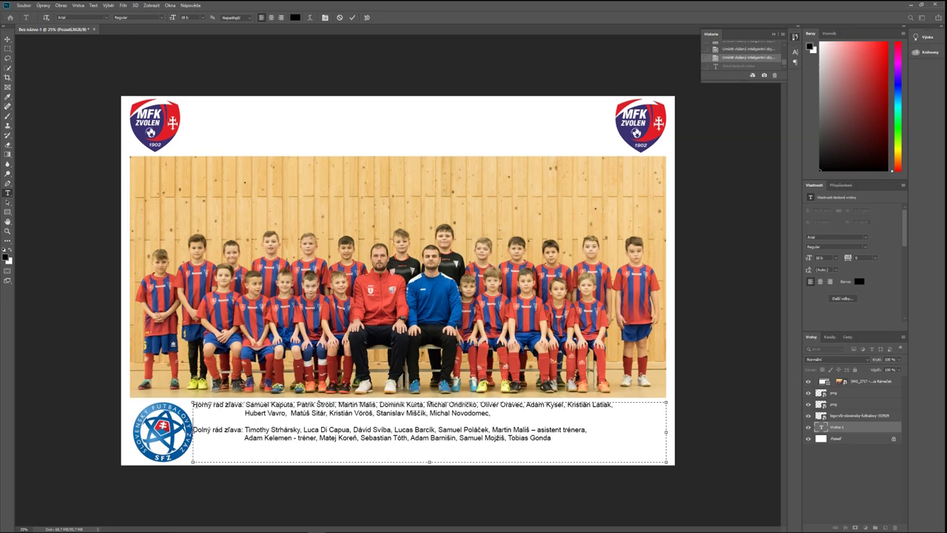
{"action": "left_click_drag", "start_coordinate": [193, 405], "coordinate": [243, 405]}
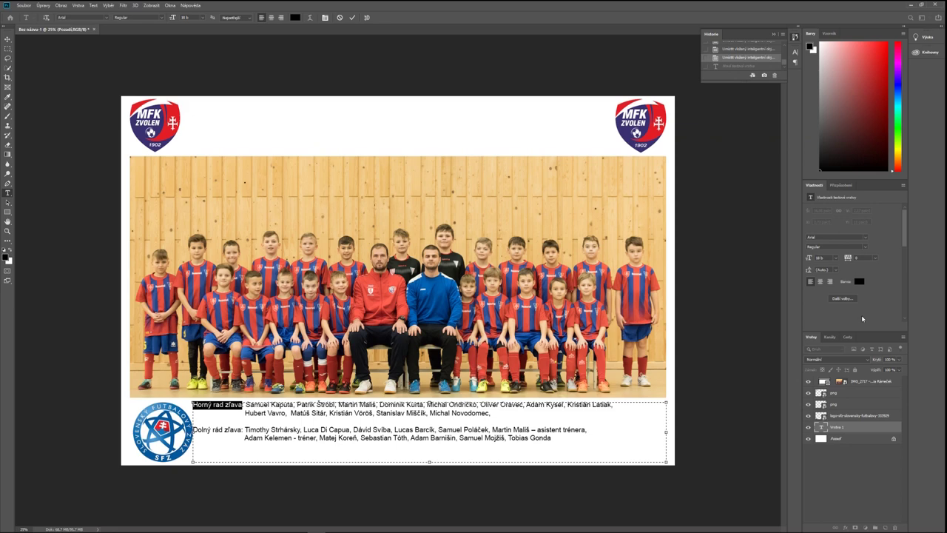
Colour the caption label 'Horný rad zľava:' red.
{"action": "left_click", "coordinate": [839, 298]}
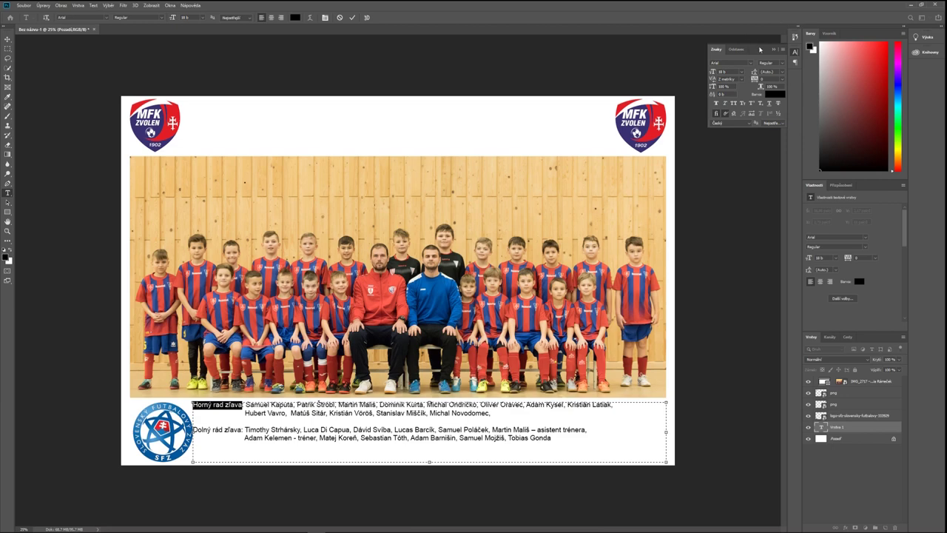
{"action": "left_click_drag", "start_coordinate": [764, 51], "coordinate": [755, 291]}
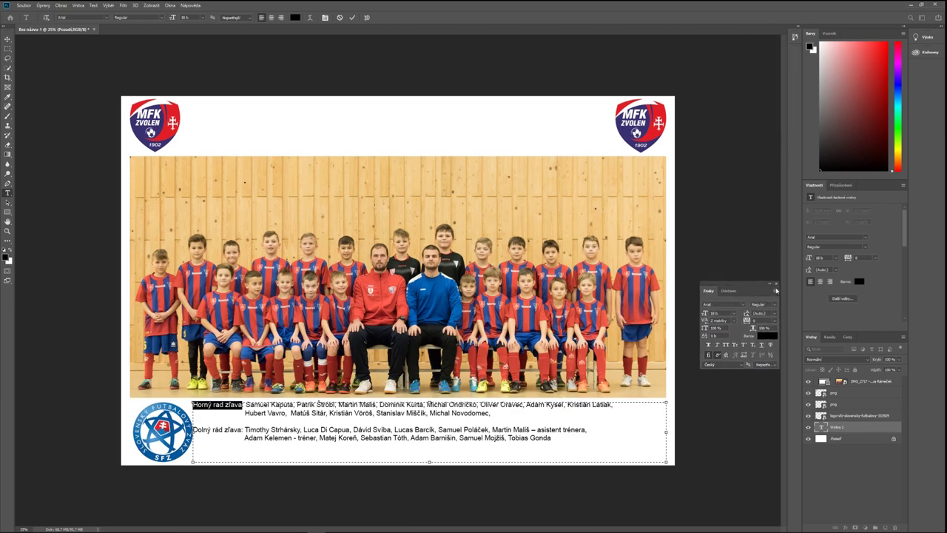
{"action": "left_click", "coordinate": [860, 282]}
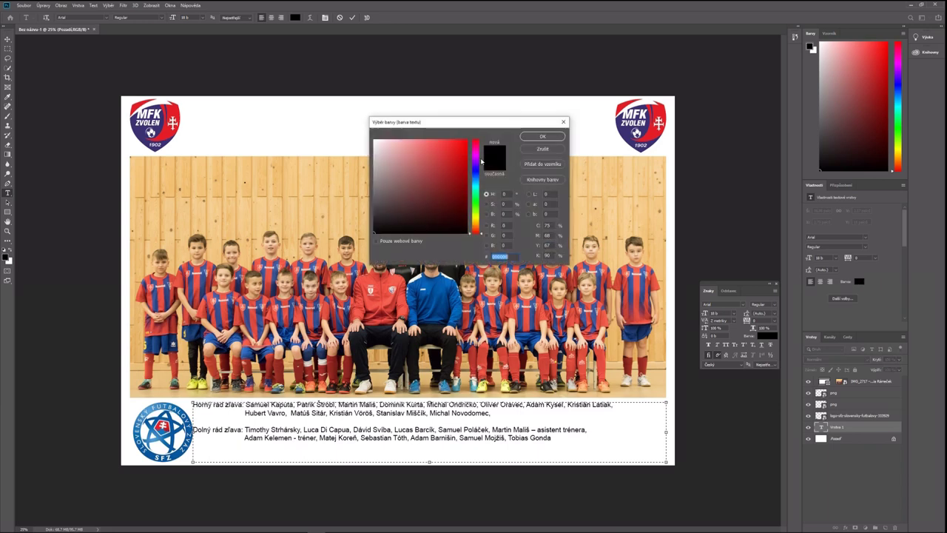
{"action": "left_click", "coordinate": [464, 142]}
{"action": "left_click_drag", "start_coordinate": [464, 143], "coordinate": [466, 141]}
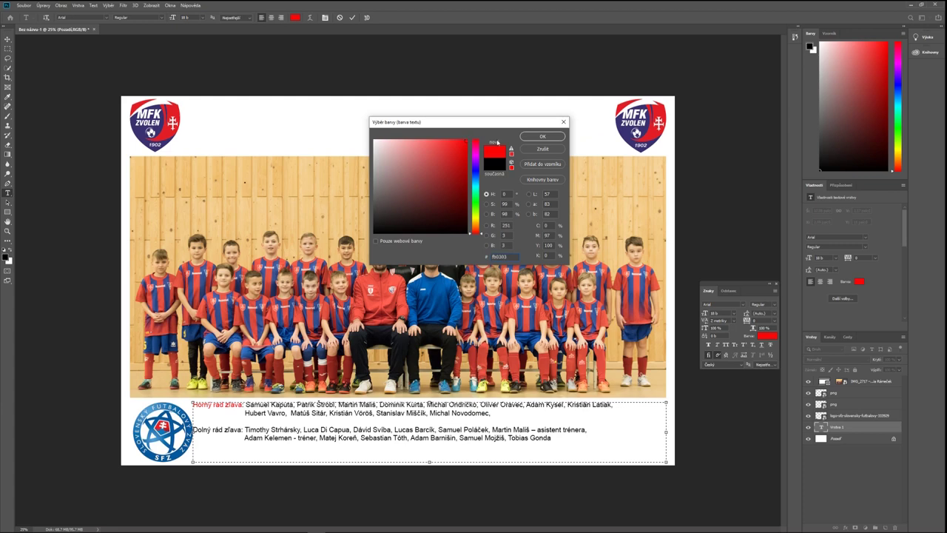
{"action": "left_click", "coordinate": [541, 137]}
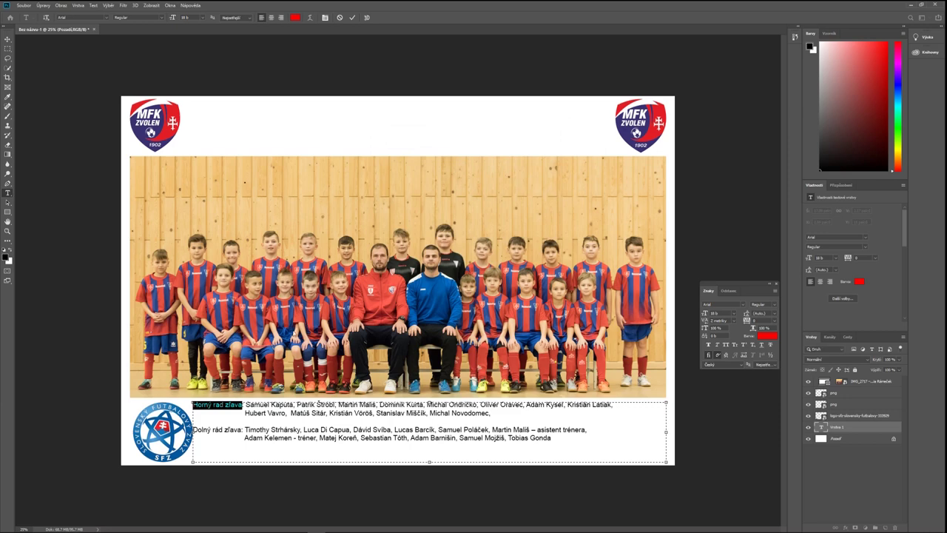
{"action": "left_click", "coordinate": [234, 429]}
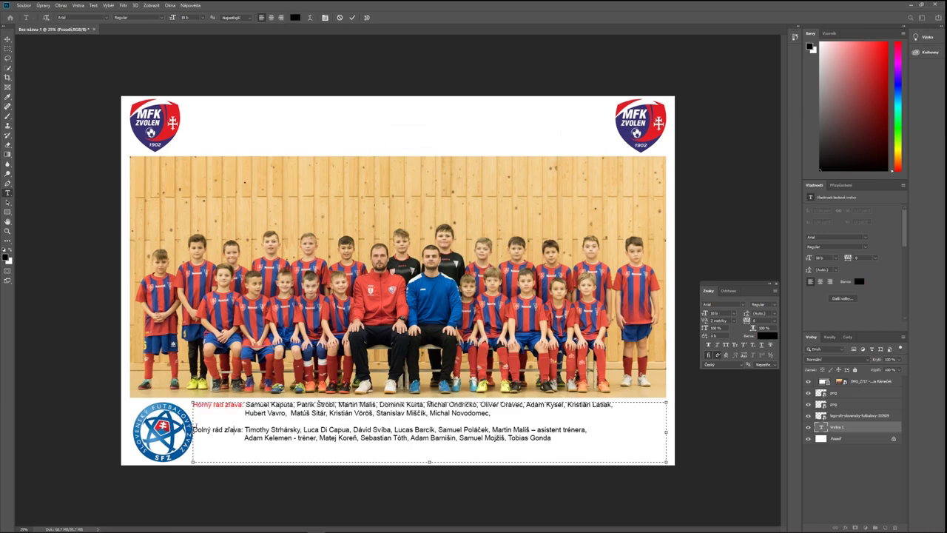
Colour the 'Dolný rad zľava:' label red and commit the caption edits.
{"action": "left_click_drag", "start_coordinate": [193, 429], "coordinate": [242, 429]}
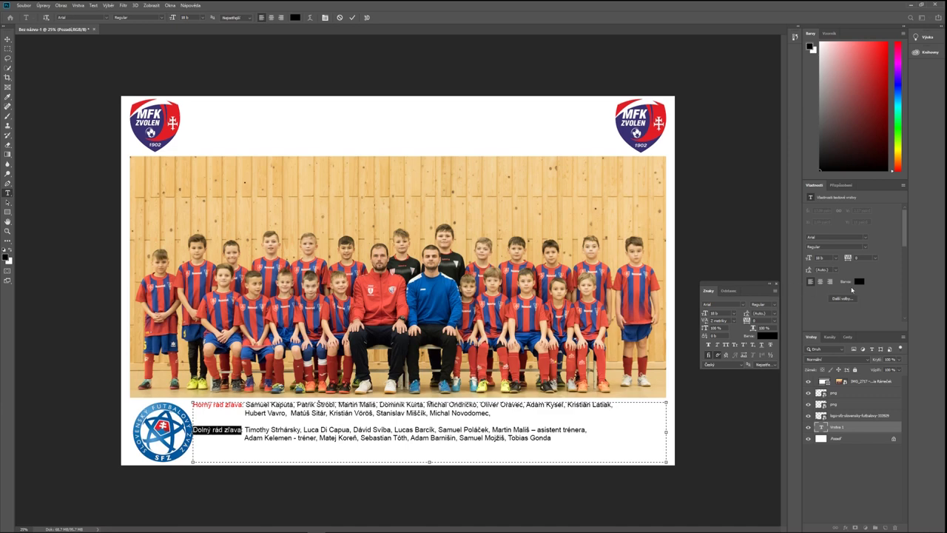
{"action": "left_click", "coordinate": [860, 281]}
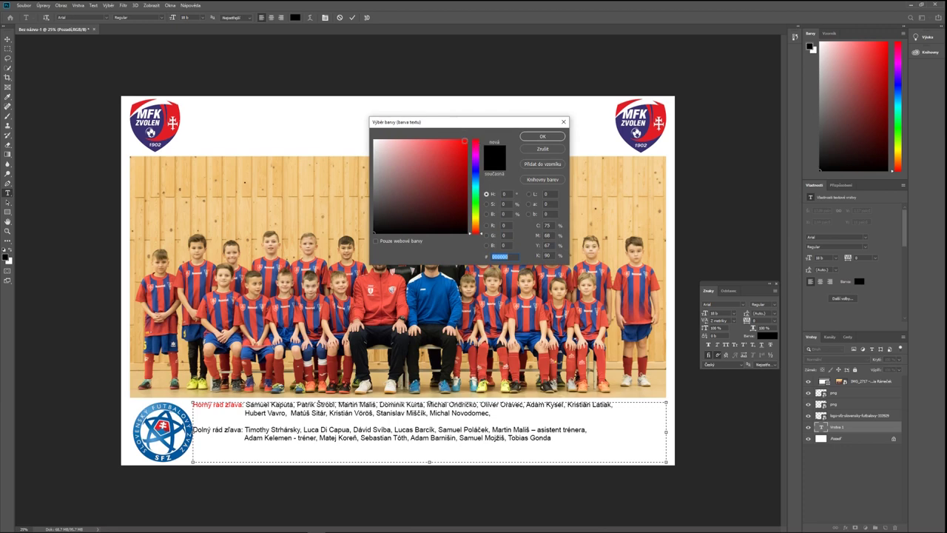
{"action": "left_click", "coordinate": [465, 140]}
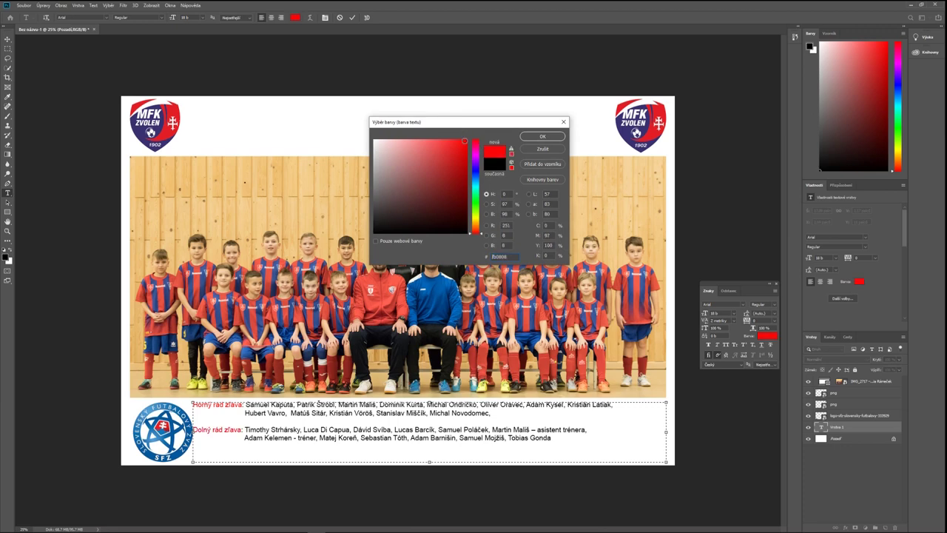
{"action": "left_click", "coordinate": [543, 138]}
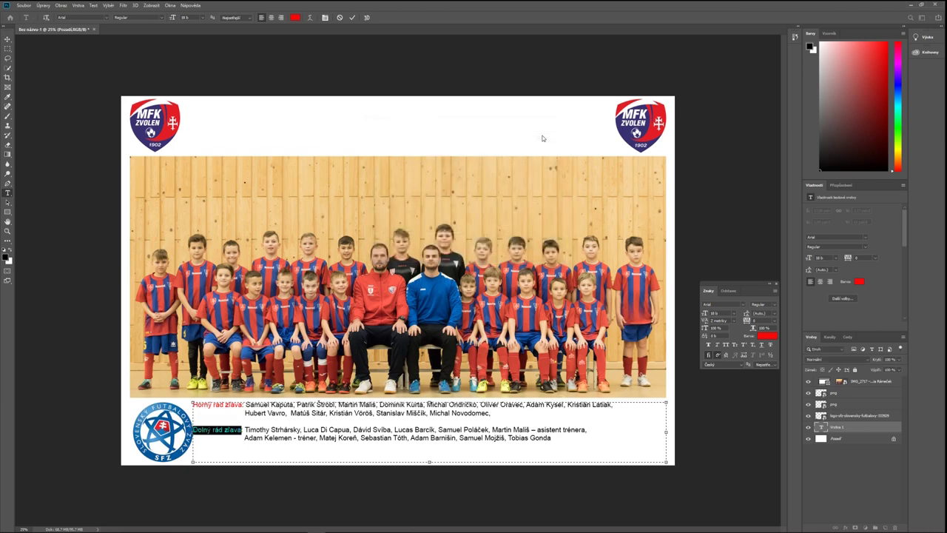
{"action": "left_click", "coordinate": [193, 429]}
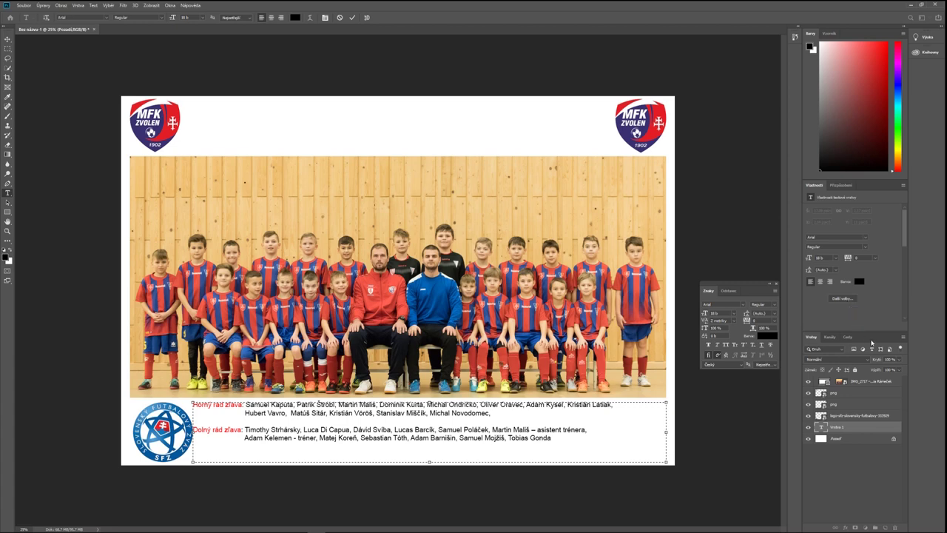
{"action": "key", "text": "ctrl+Return"}
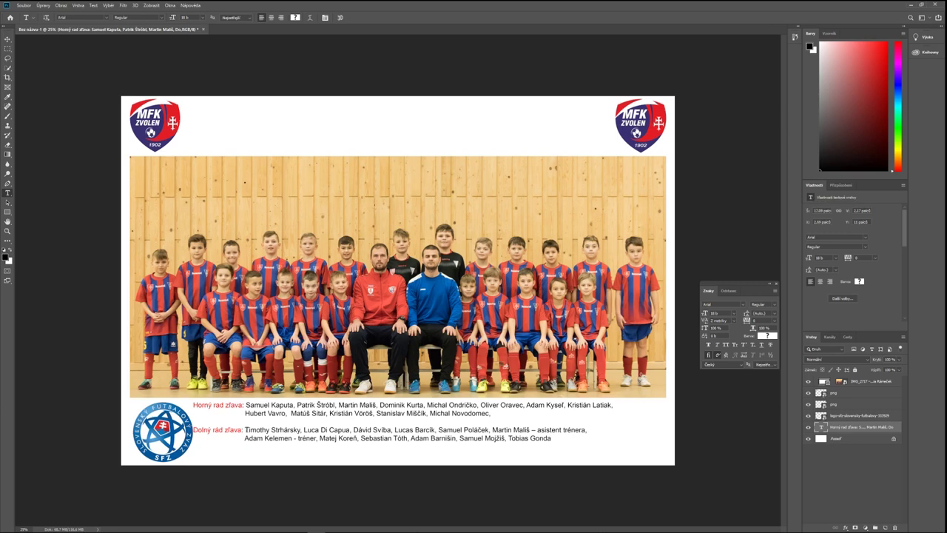
Set both paragraphs of the player caption to font size 28.
{"action": "left_click", "coordinate": [330, 405]}
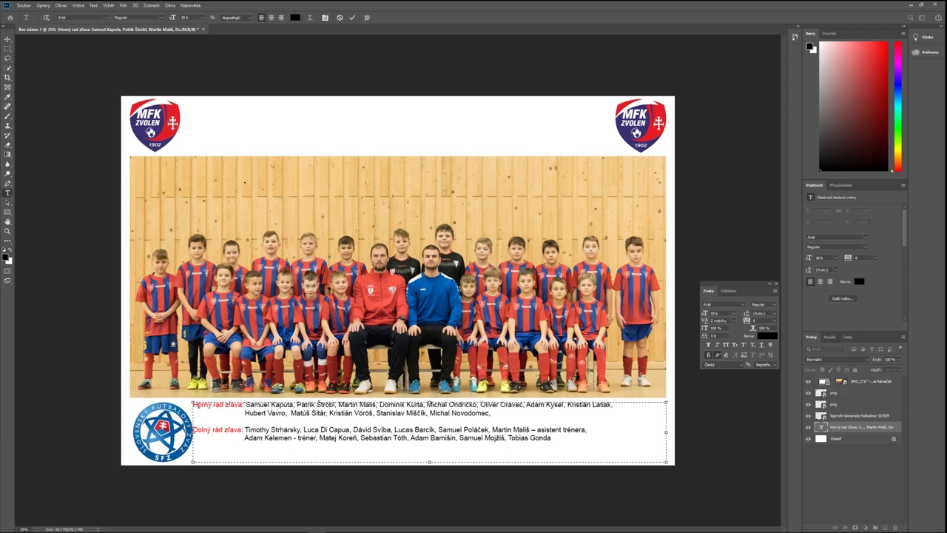
{"action": "triple_click", "coordinate": [196, 405]}
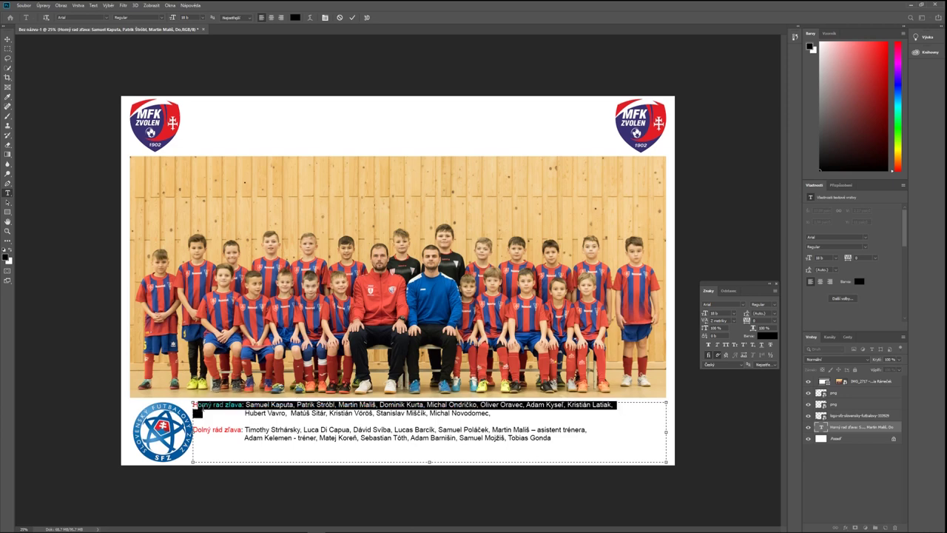
{"action": "key", "text": "ctrl+h"}
{"action": "left_click_drag", "start_coordinate": [196, 406], "coordinate": [586, 437]}
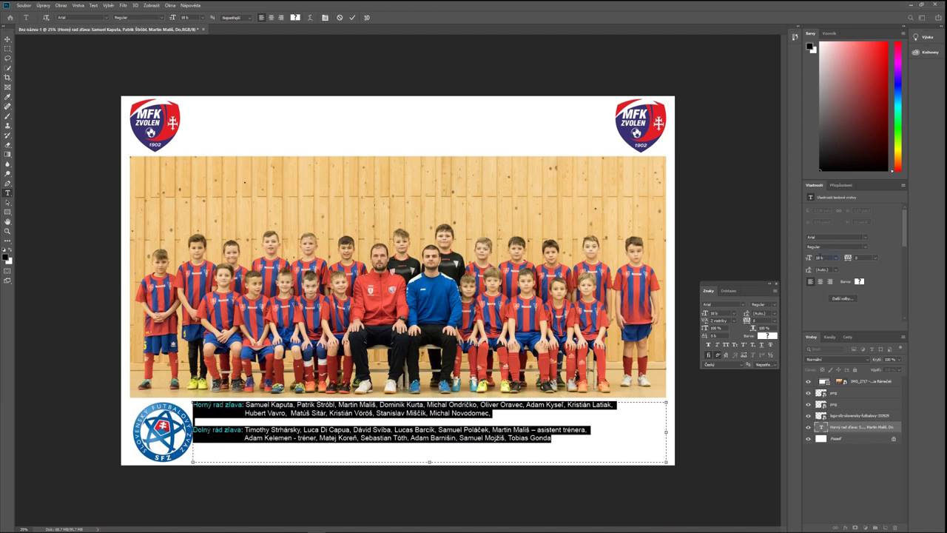
{"action": "left_click", "coordinate": [817, 257]}
{"action": "type", "text": "28"}
{"action": "key", "text": "Return"}
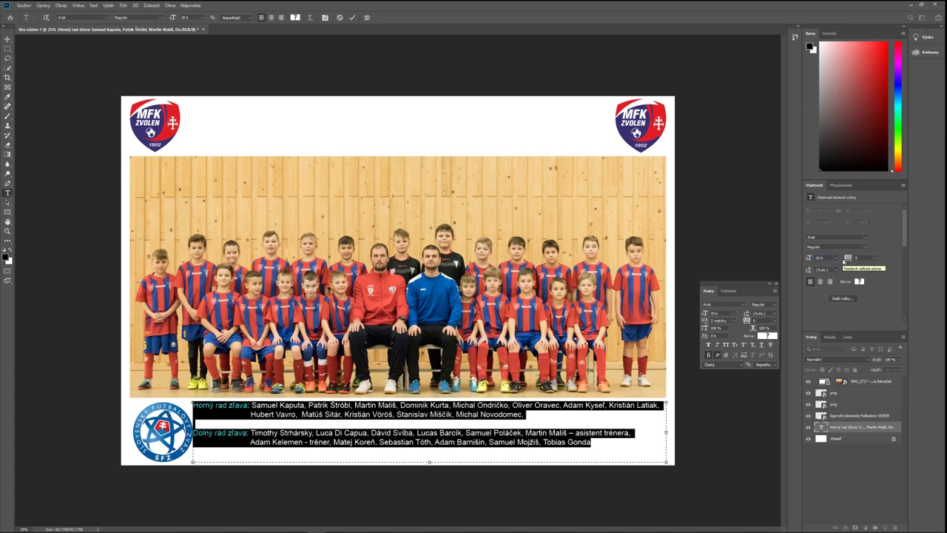
Move the caption block slightly lower beside the SFZ logo.
{"action": "left_click", "coordinate": [251, 444]}
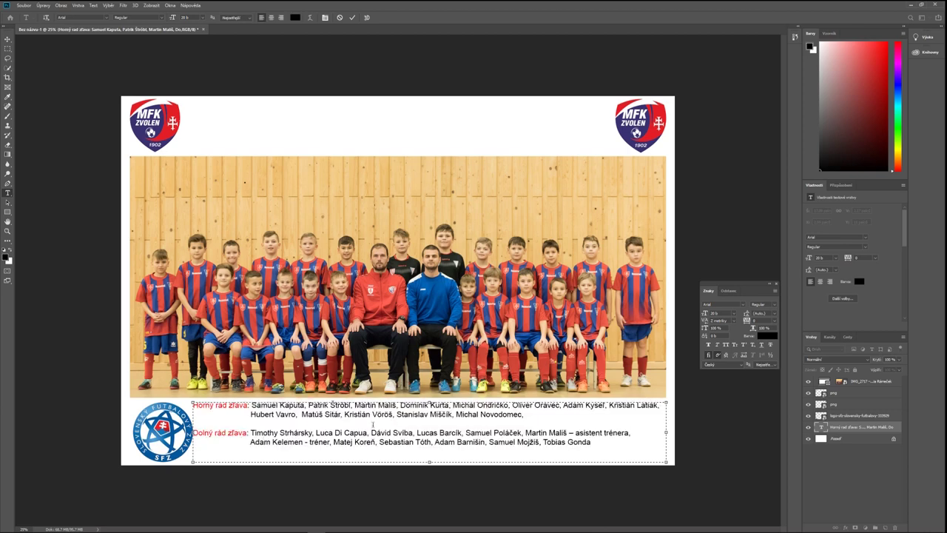
{"action": "left_click_drag", "start_coordinate": [430, 403], "coordinate": [431, 407]}
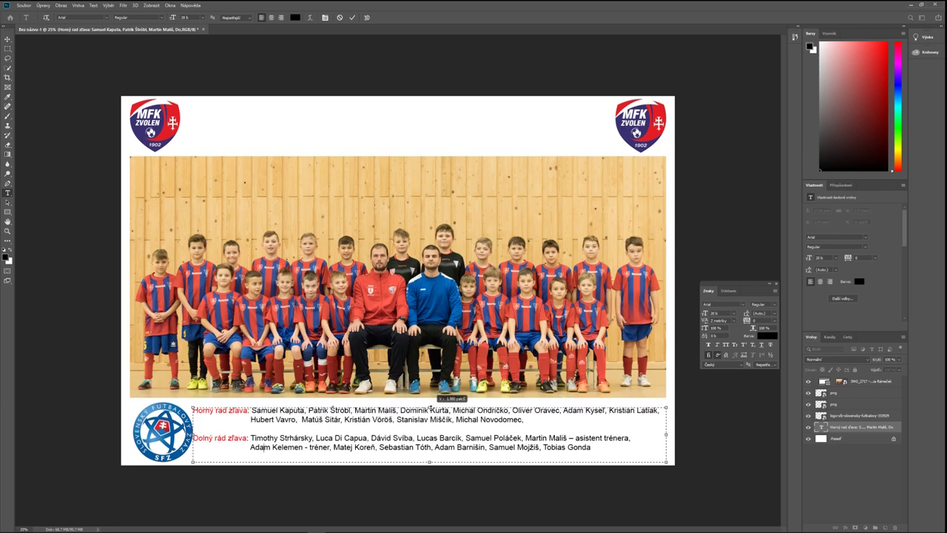
{"action": "left_click_drag", "start_coordinate": [431, 407], "coordinate": [430, 410]}
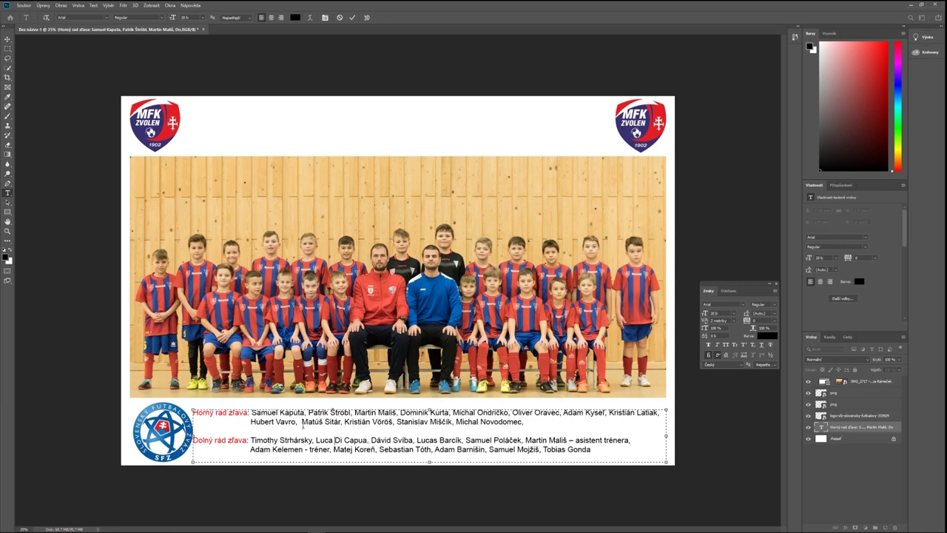
Make the red label 'Horný rad zľava:' bold.
{"action": "left_click", "coordinate": [192, 412]}
{"action": "left_click_drag", "start_coordinate": [193, 412], "coordinate": [247, 412]}
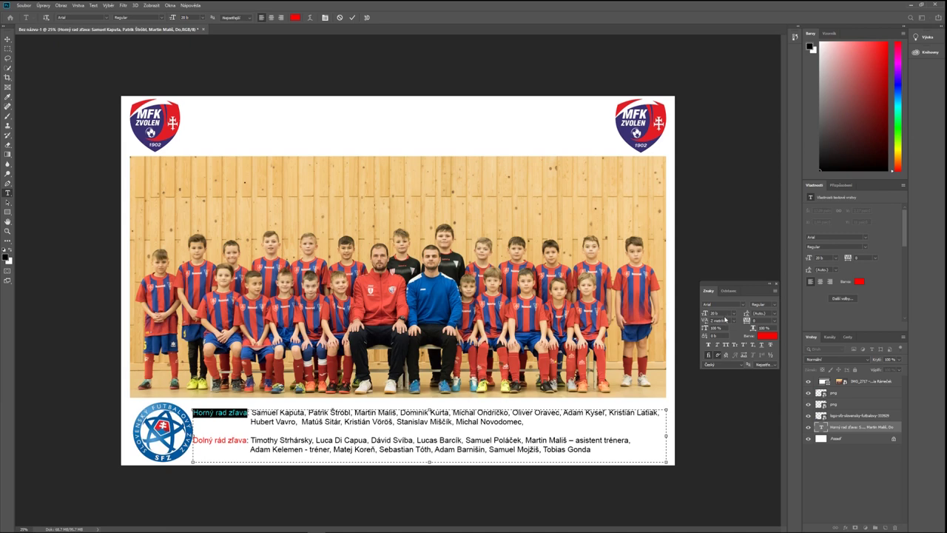
{"action": "left_click", "coordinate": [708, 344]}
{"action": "left_click", "coordinate": [203, 441]}
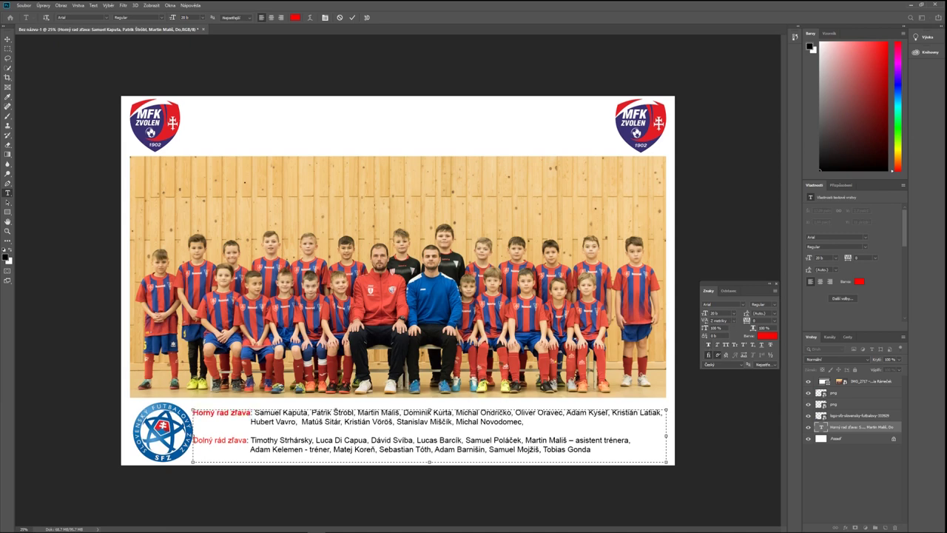
Make the 'Dolný rad zľava:' label bold and commit the caption text.
{"action": "left_click_drag", "start_coordinate": [192, 440], "coordinate": [248, 440]}
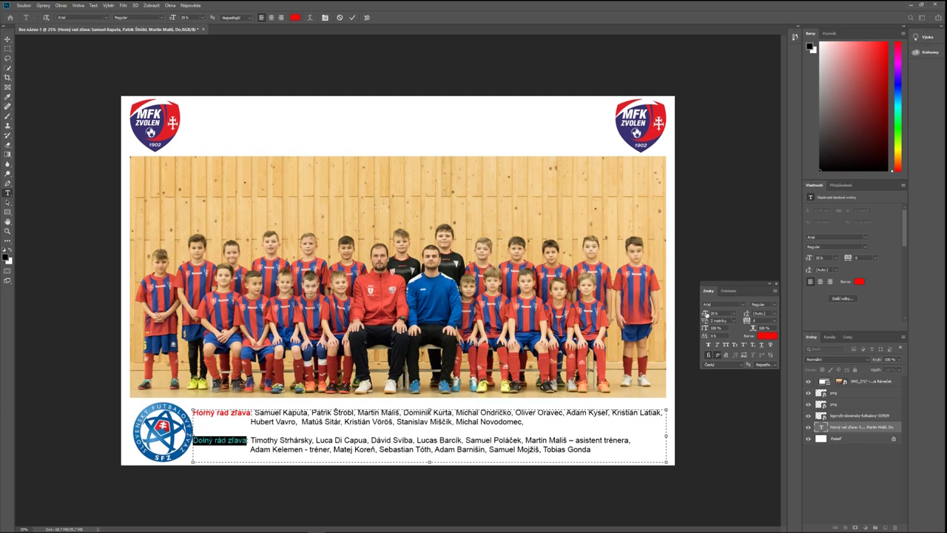
{"action": "left_click", "coordinate": [708, 344]}
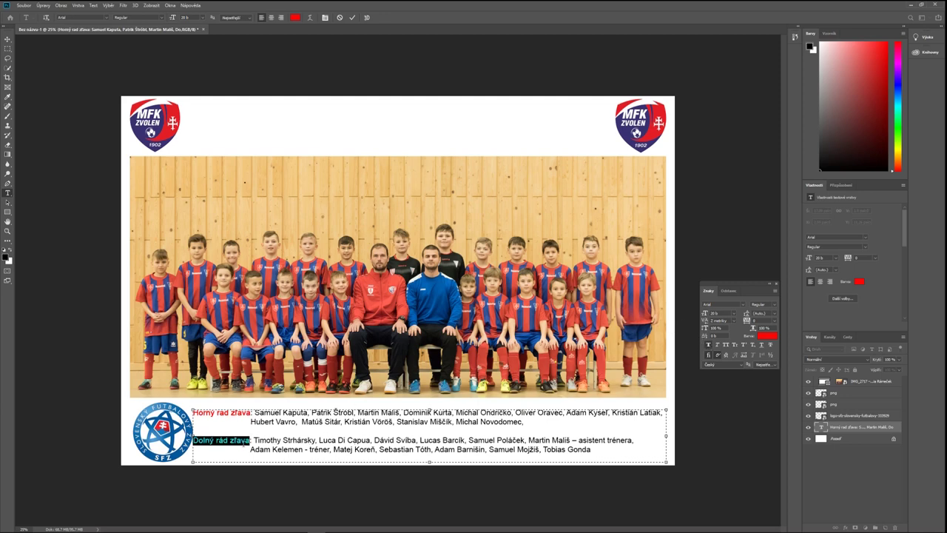
{"action": "left_click", "coordinate": [259, 441]}
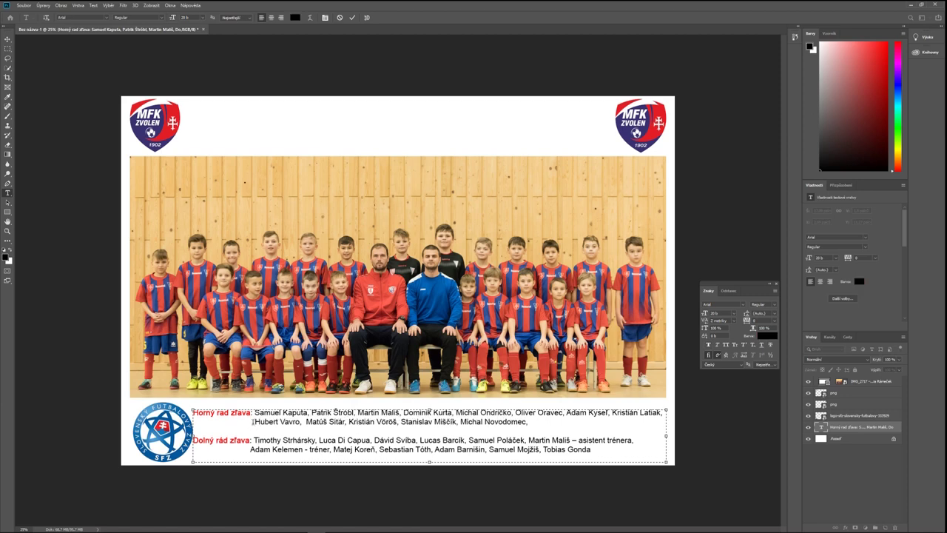
{"action": "left_click", "coordinate": [253, 449]}
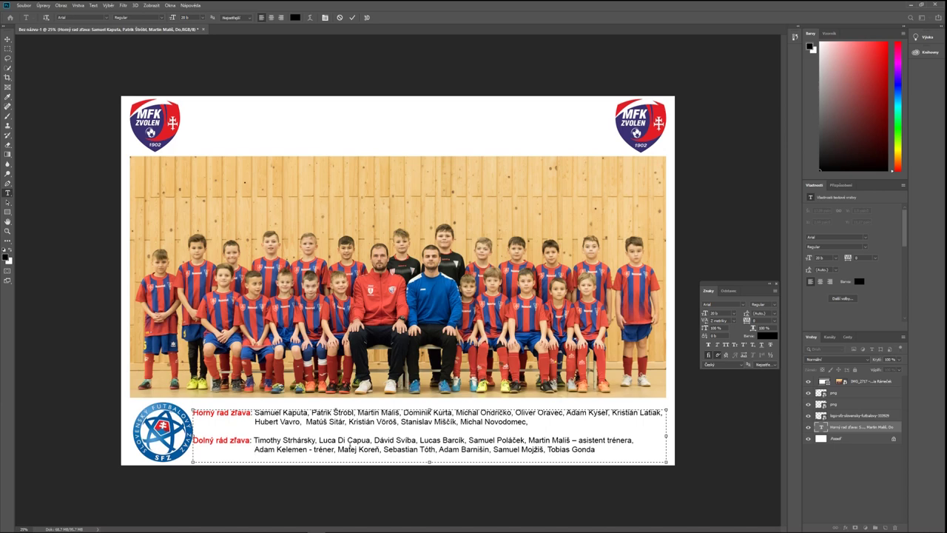
{"action": "key", "text": "Escape"}
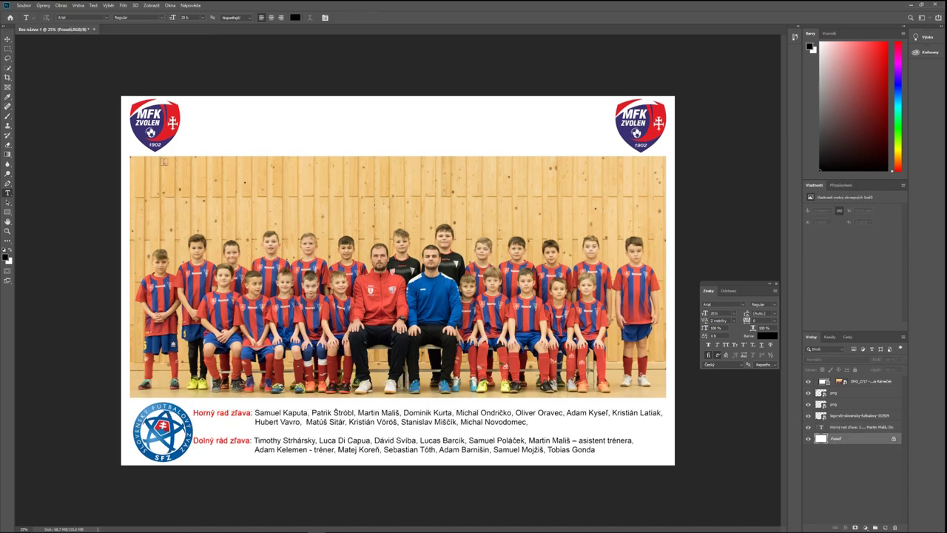
Draw a placeholder paragraph text box between the top logos, then bring up the Word notes.
{"action": "mouse_move", "coordinate": [205, 110]}
{"action": "left_mouse_down"}
{"action": "mouse_move", "coordinate": [280, 129]}
{"action": "mouse_move", "coordinate": [611, 151]}
{"action": "left_mouse_up"}
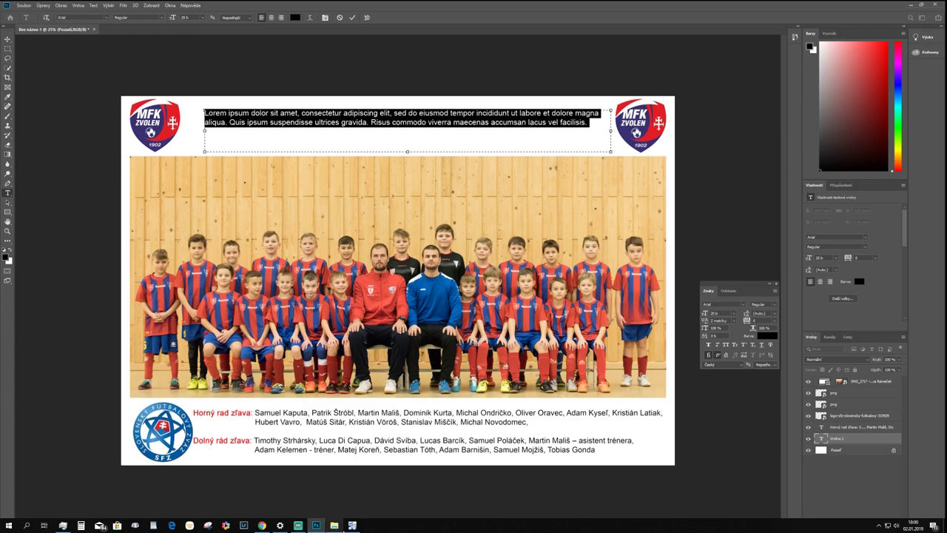
{"action": "left_click", "coordinate": [351, 525]}
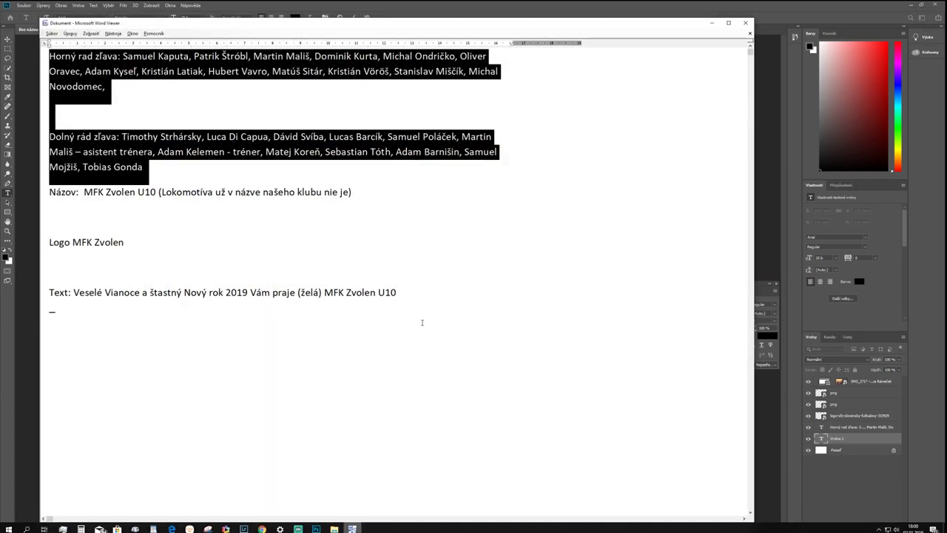
Select the Christmas greeting on the notes' Text line through 'U10', then return to Photoshop.
{"action": "left_click", "coordinate": [104, 191]}
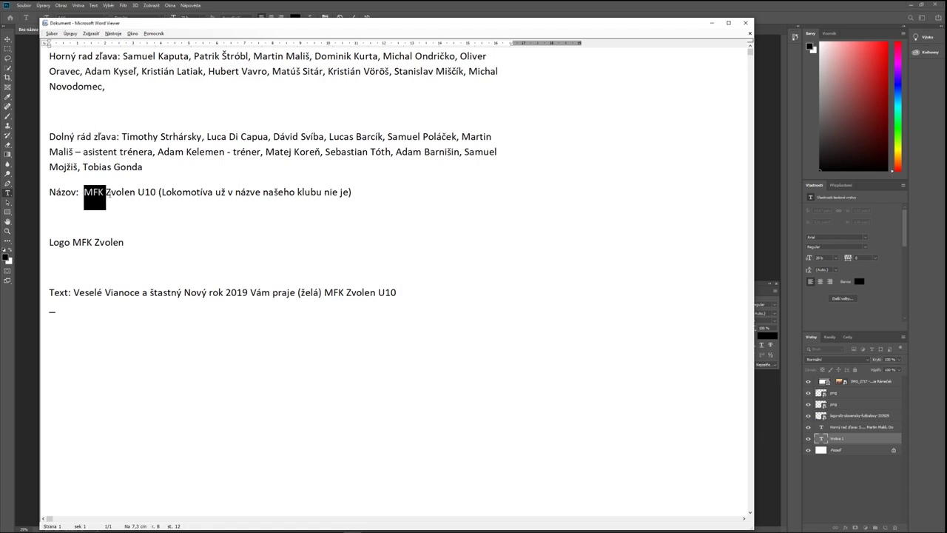
{"action": "left_click_drag", "start_coordinate": [84, 192], "coordinate": [137, 194]}
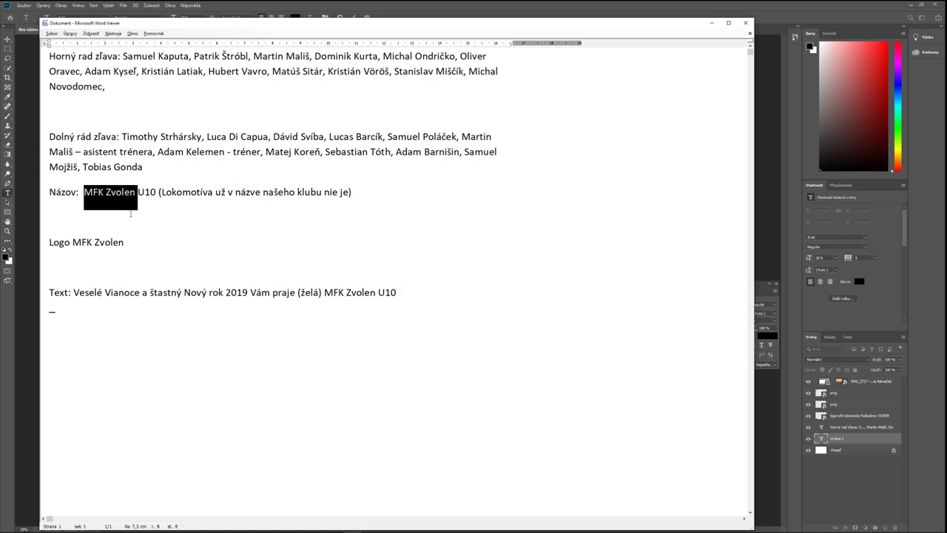
{"action": "left_click_drag", "start_coordinate": [74, 293], "coordinate": [297, 294]}
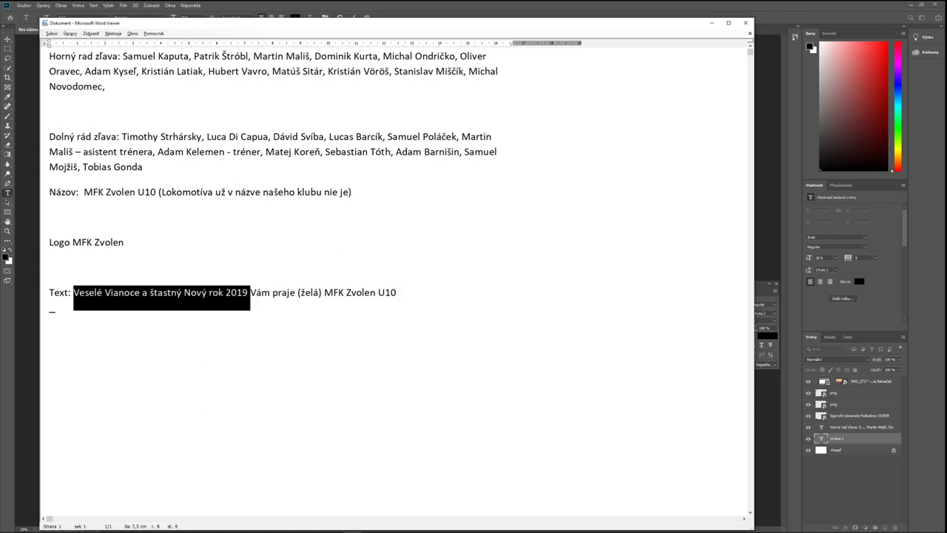
{"action": "left_click_drag", "start_coordinate": [297, 294], "coordinate": [387, 302]}
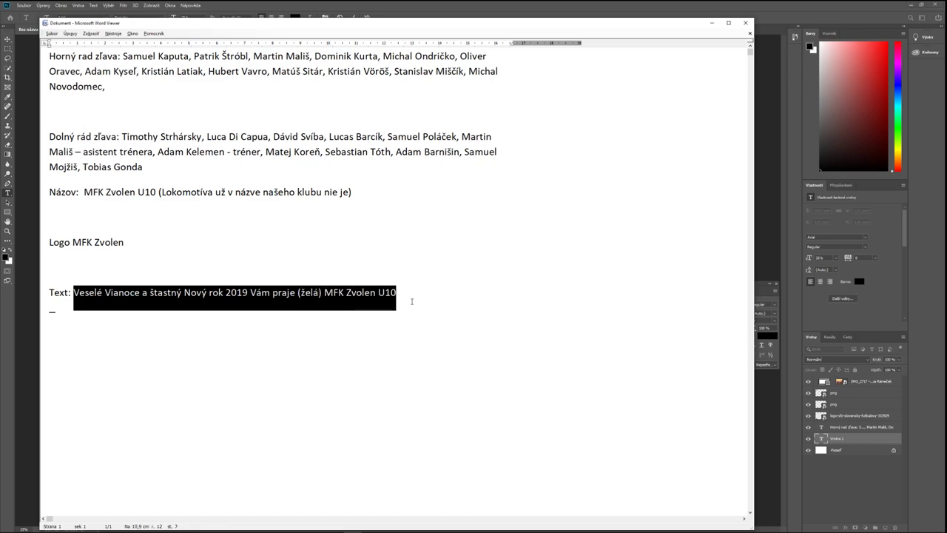
{"action": "left_click", "coordinate": [712, 23]}
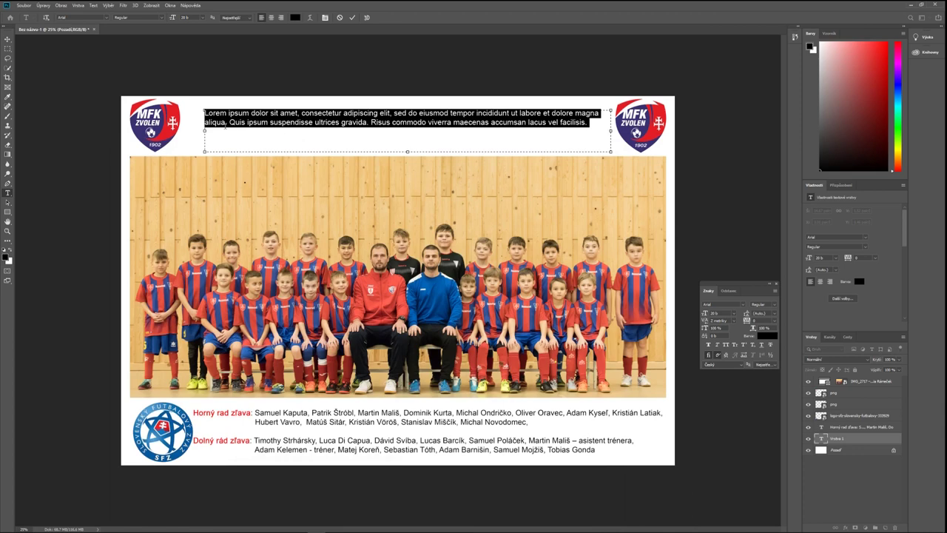
Paste the greeting 'Veselé Vianoce a šťastný Nový rok 2019 Vám praje (želá) MFK Zvolen U10' over the placeholder and select it.
{"action": "right_click", "coordinate": [220, 116]}
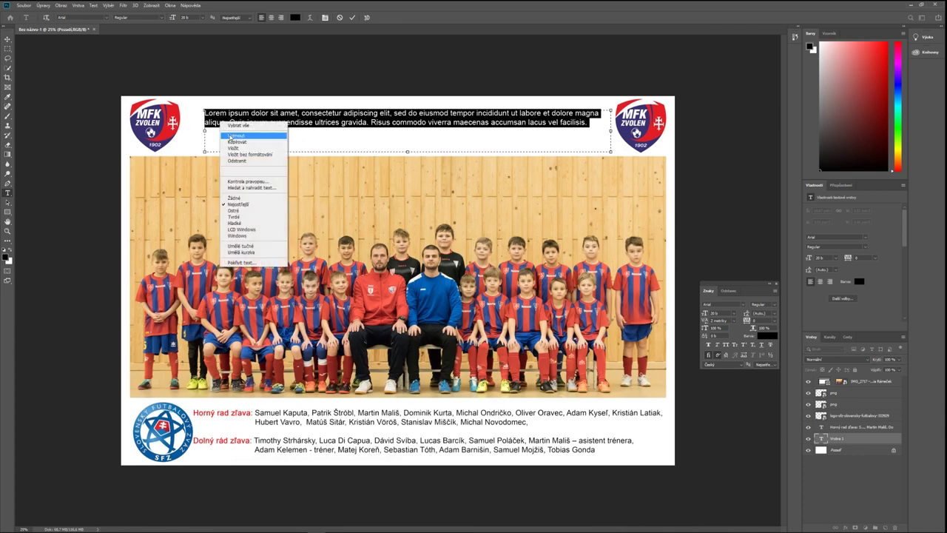
{"action": "left_click", "coordinate": [232, 149]}
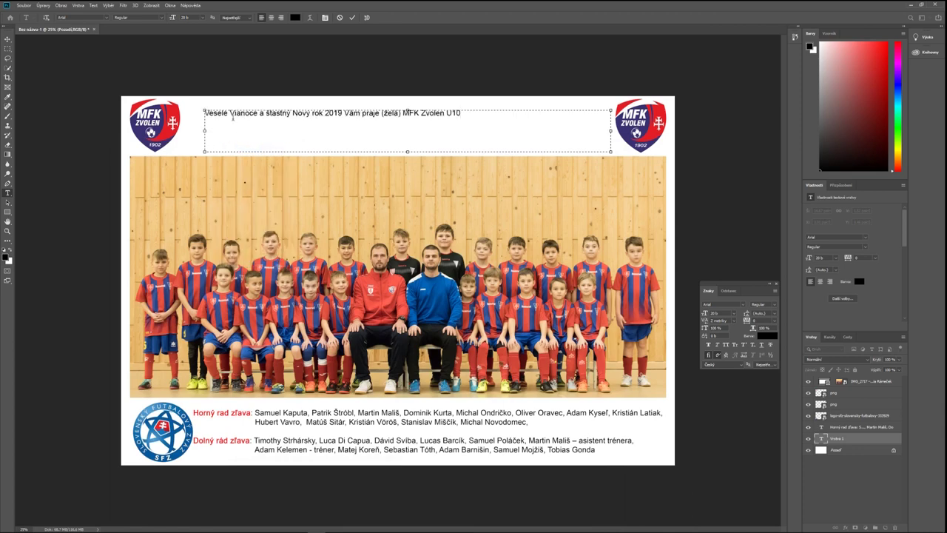
{"action": "left_click_drag", "start_coordinate": [206, 113], "coordinate": [254, 113]}
{"action": "left_click", "coordinate": [254, 113]}
{"action": "left_click_drag", "start_coordinate": [205, 112], "coordinate": [473, 110]}
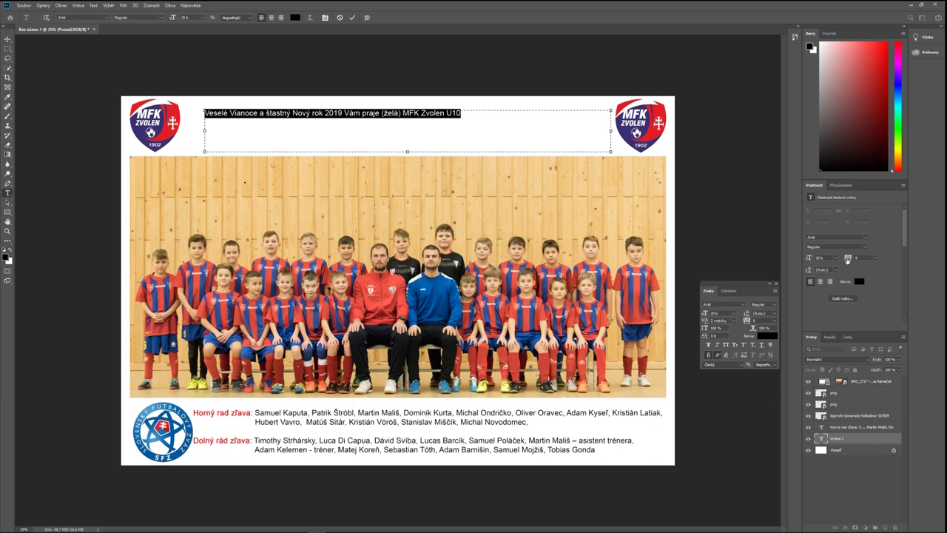
Set the greeting to 36 pt.
{"action": "left_click", "coordinate": [838, 257]}
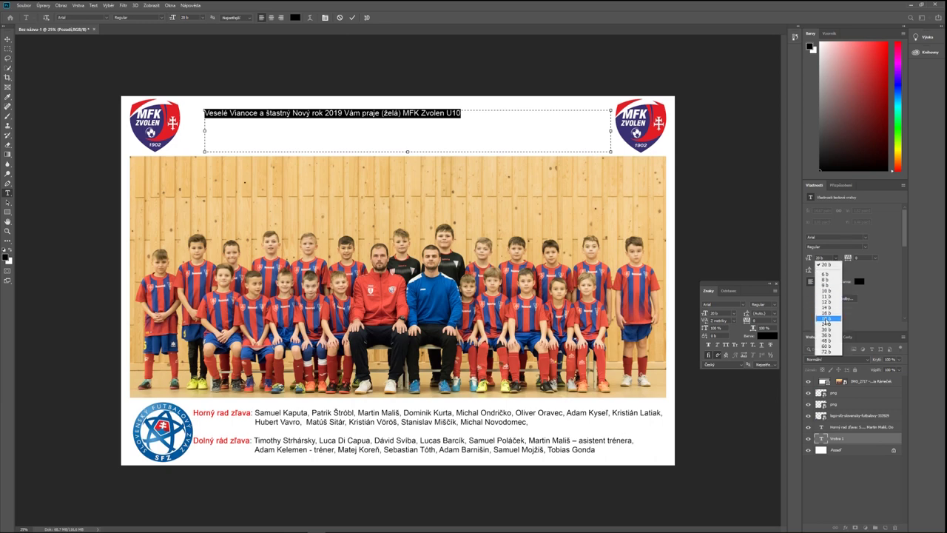
{"action": "left_click", "coordinate": [826, 336]}
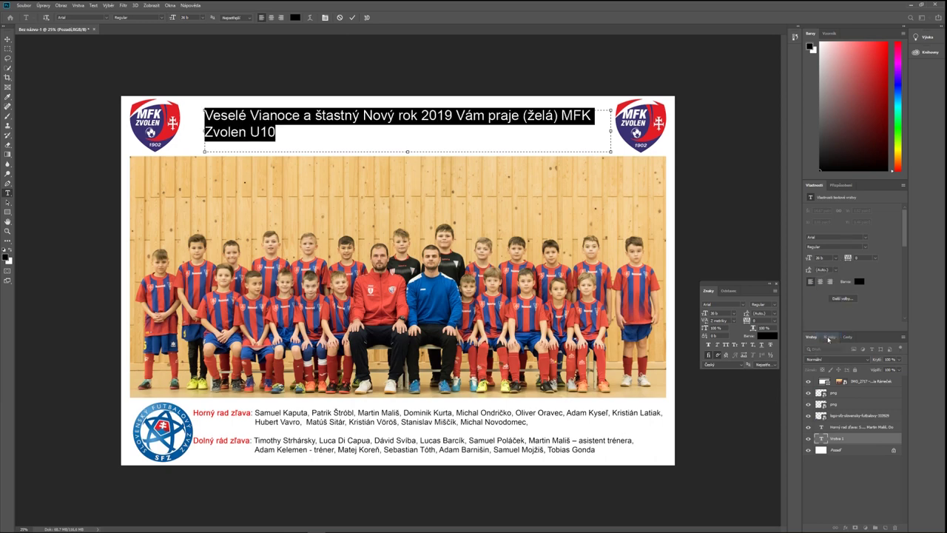
{"action": "left_click", "coordinate": [372, 137]}
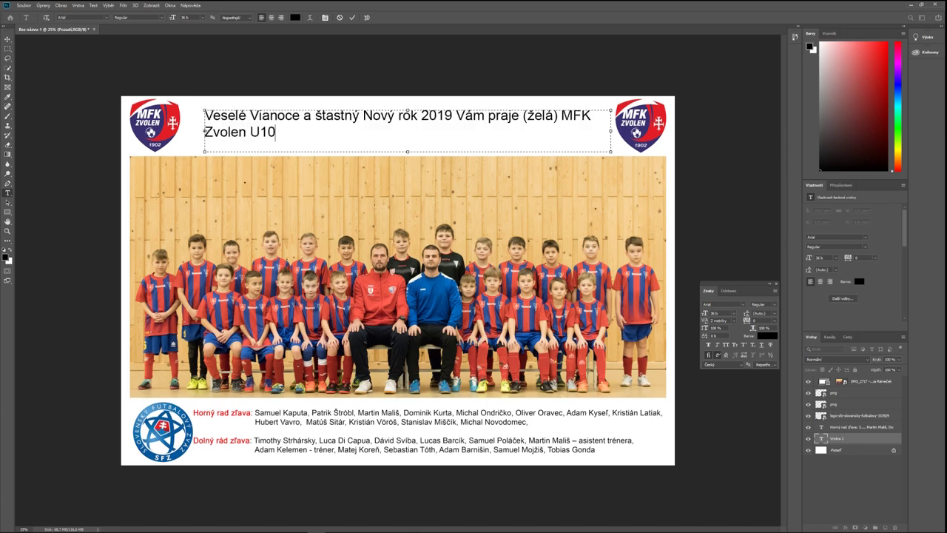
Widen the greeting box leftward and start a second line at 'Vám'.
{"action": "left_click_drag", "start_coordinate": [202, 129], "coordinate": [192, 129]}
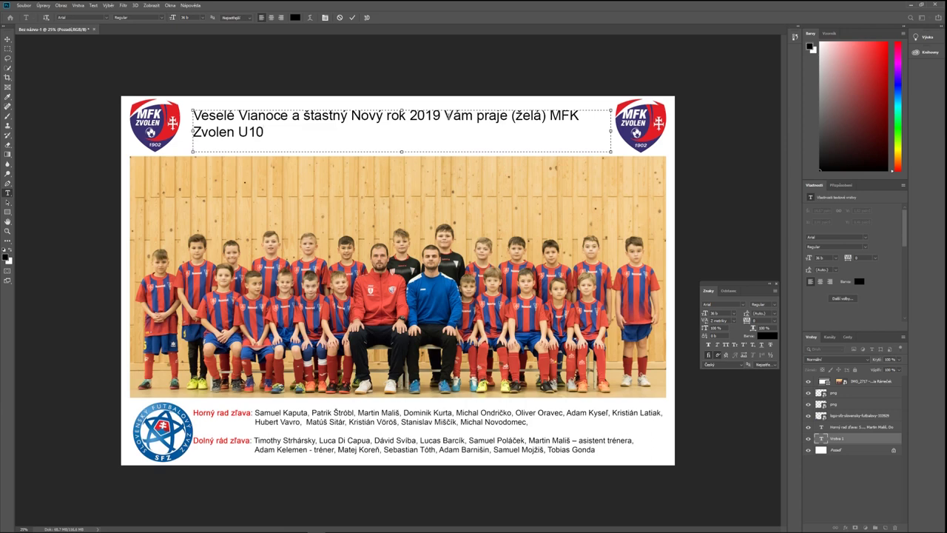
{"action": "left_click", "coordinate": [444, 115]}
{"action": "key", "text": "Return"}
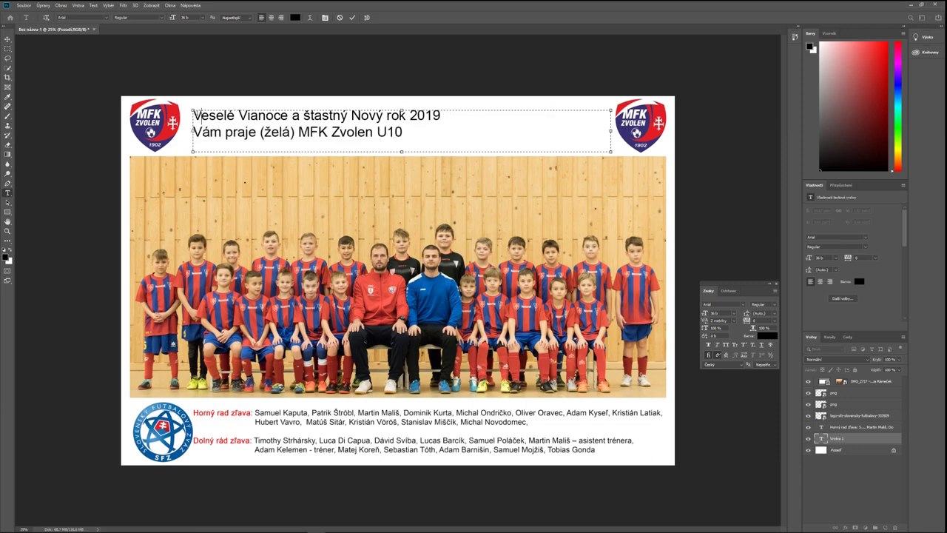
{"action": "left_click_drag", "start_coordinate": [193, 115], "coordinate": [430, 133]}
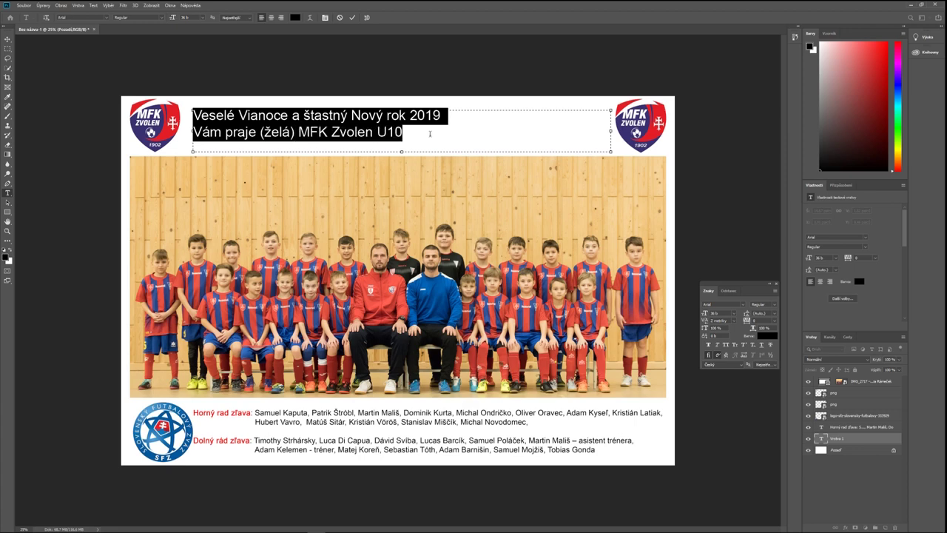
Center the greeting, reword its second line to 'Vám želá MFK Zvolen U10', and reselect both lines.
{"action": "left_click", "coordinate": [820, 281]}
{"action": "left_click", "coordinate": [348, 131]}
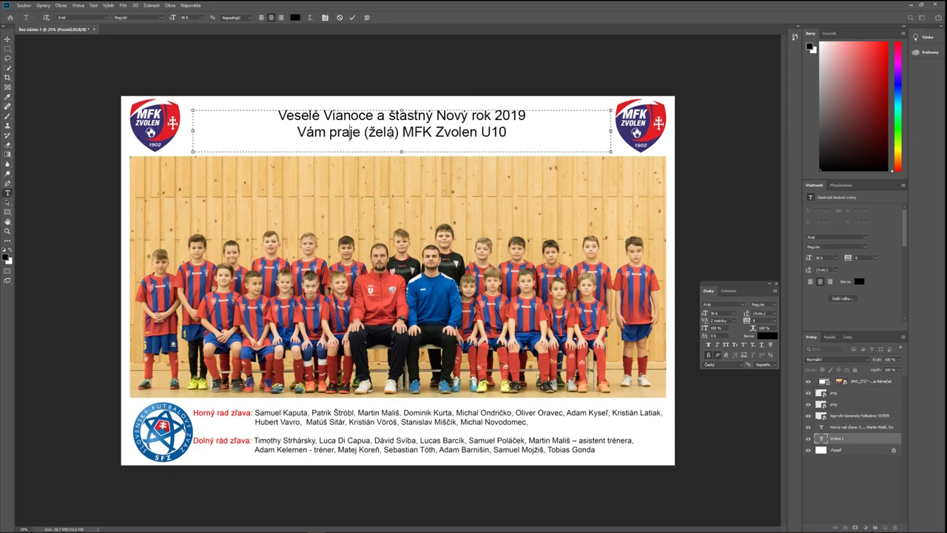
{"action": "key", "text": "BackSpace"}
{"action": "key", "text": "BackSpace"}
{"action": "key", "text": "BackSpace"}
{"action": "key", "text": "BackSpace"}
{"action": "key", "text": "BackSpace"}
{"action": "key", "text": "BackSpace"}
{"action": "key", "text": "BackSpace"}
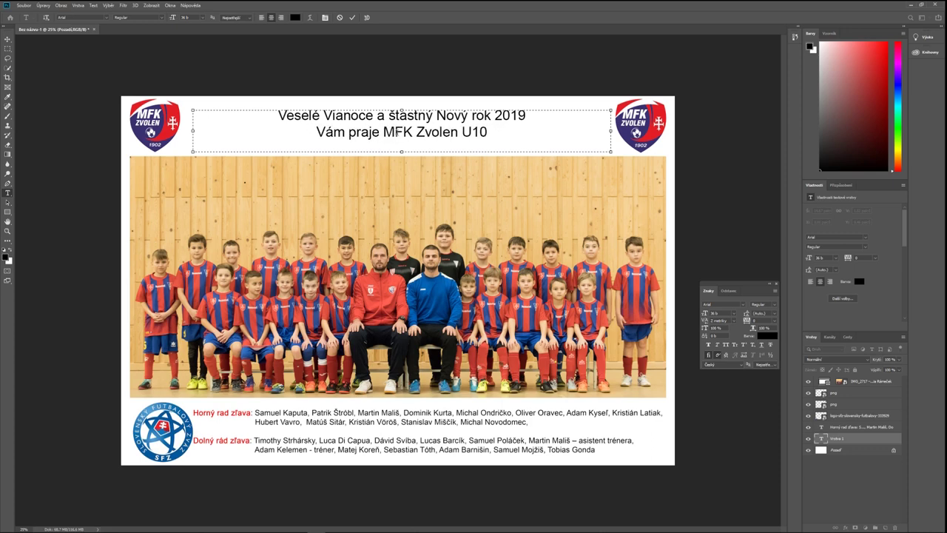
{"action": "key", "text": "BackSpace"}
{"action": "key", "text": "BackSpace"}
{"action": "key", "text": "BackSpace"}
{"action": "key", "text": "BackSpace"}
{"action": "key", "text": "BackSpace"}
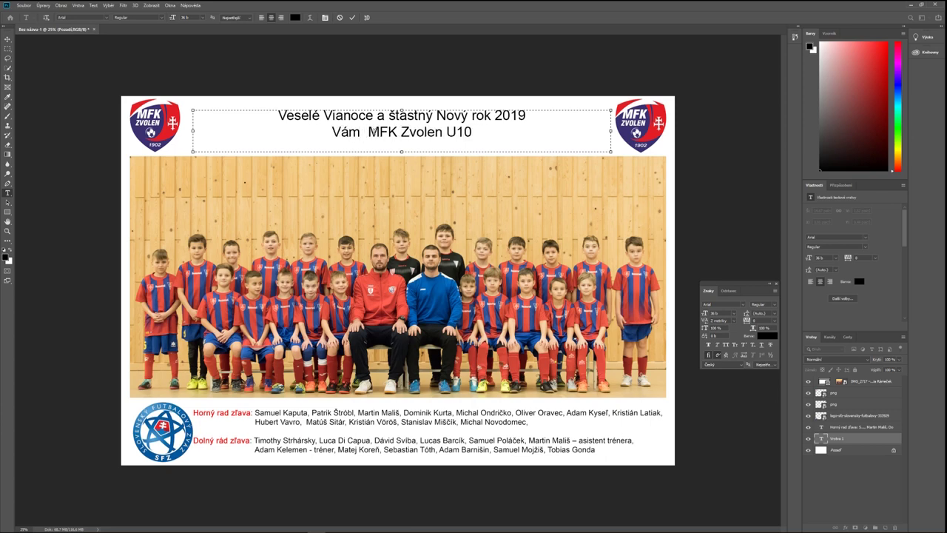
{"action": "type", "text": "želá"}
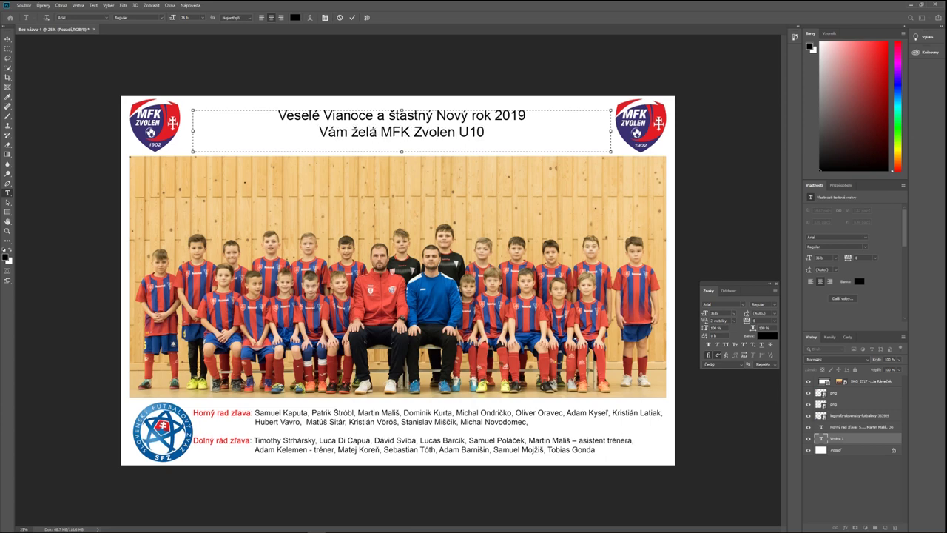
{"action": "left_click_drag", "start_coordinate": [277, 115], "coordinate": [490, 137]}
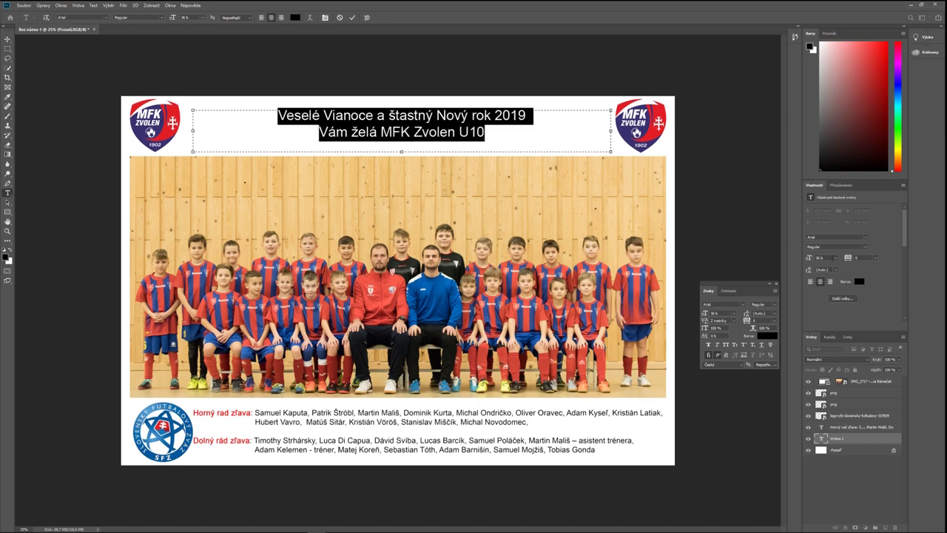
{"action": "left_click", "coordinate": [836, 258]}
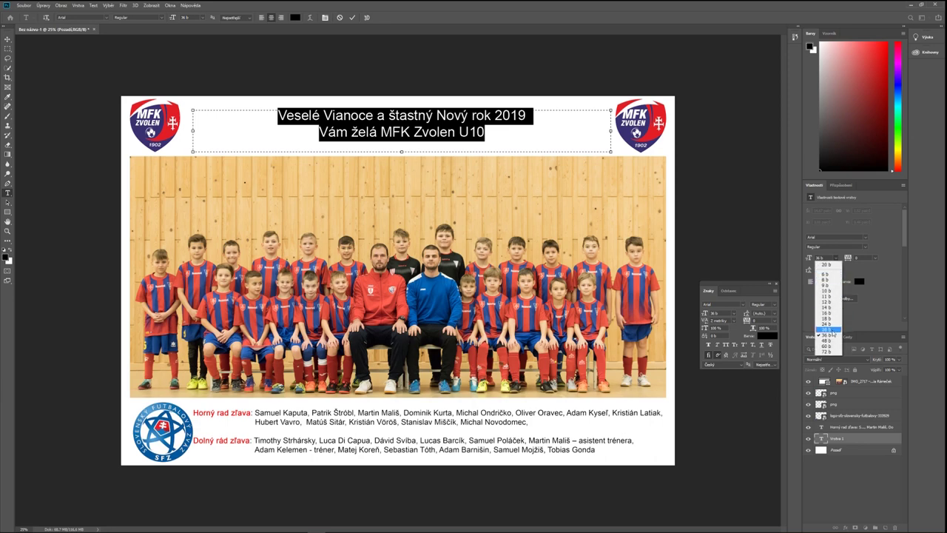
Set the title to 48 pt and extend its text box upward and leftward.
{"action": "left_click", "coordinate": [828, 341]}
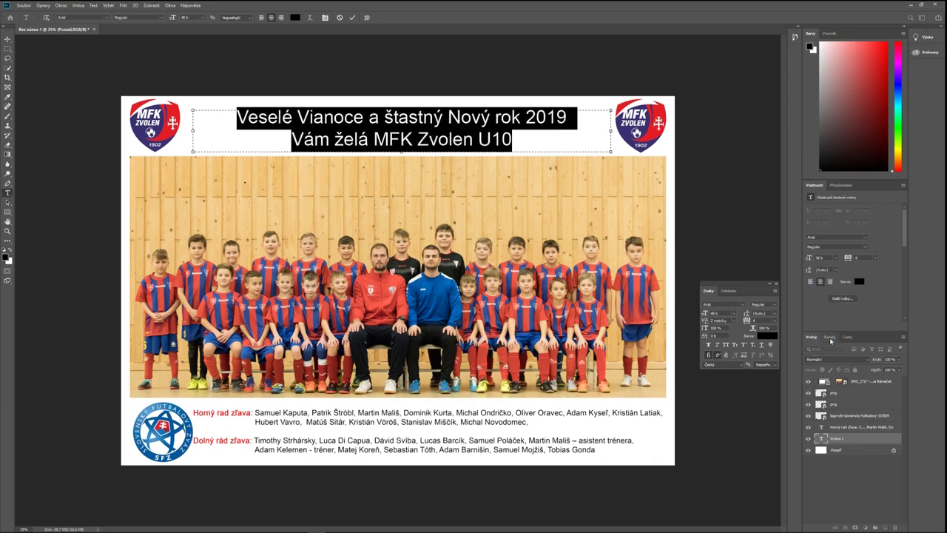
{"action": "left_click", "coordinate": [399, 117]}
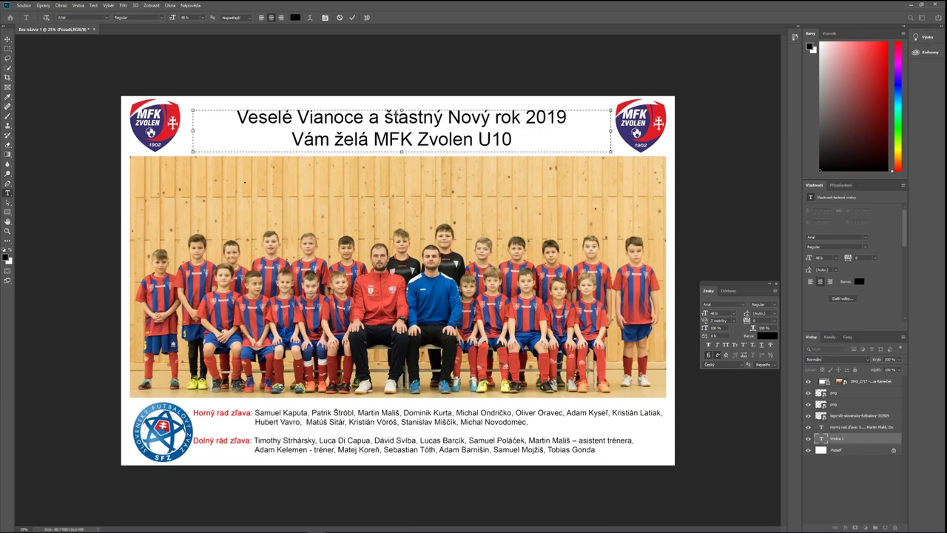
{"action": "left_click_drag", "start_coordinate": [401, 110], "coordinate": [401, 106]}
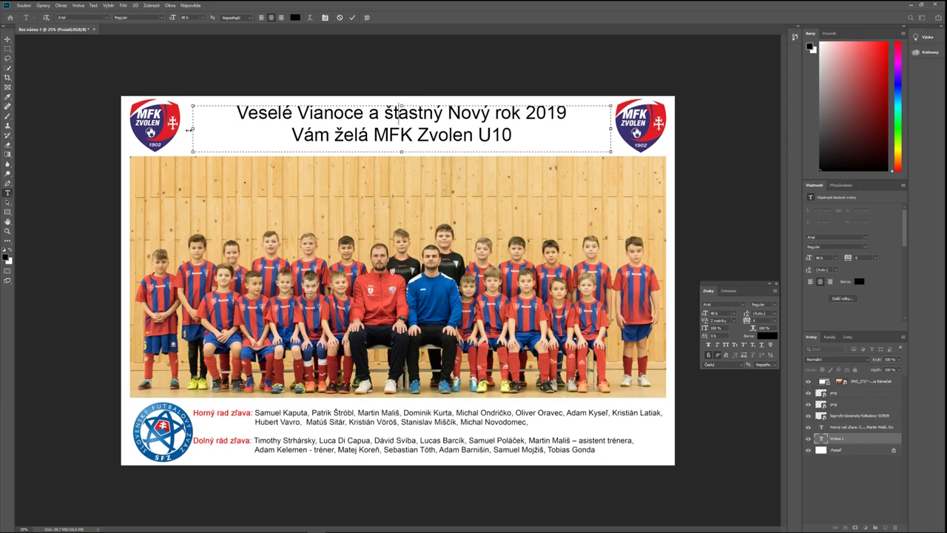
{"action": "left_click_drag", "start_coordinate": [189, 128], "coordinate": [182, 127]}
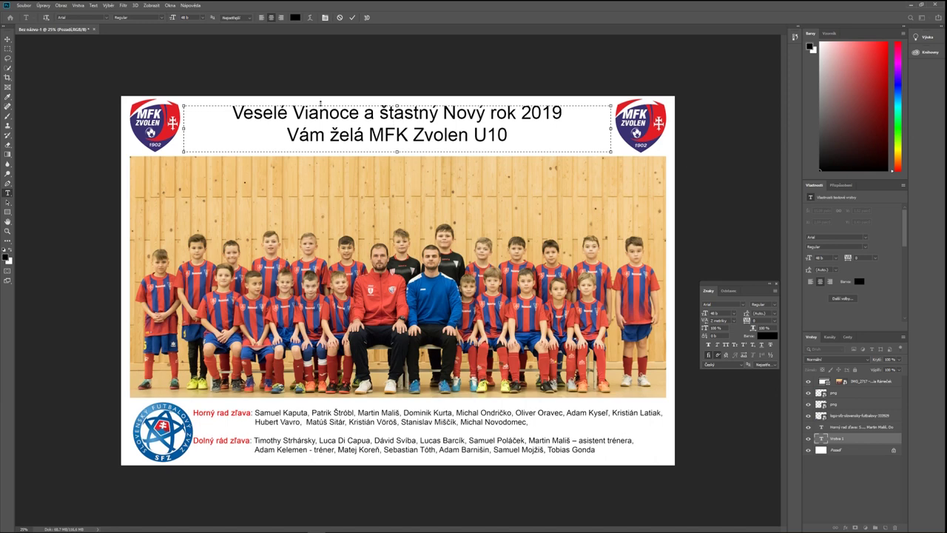
Apply a newly typed larger font size to the reselected title and commit the edit.
{"action": "left_click_drag", "start_coordinate": [230, 109], "coordinate": [508, 136]}
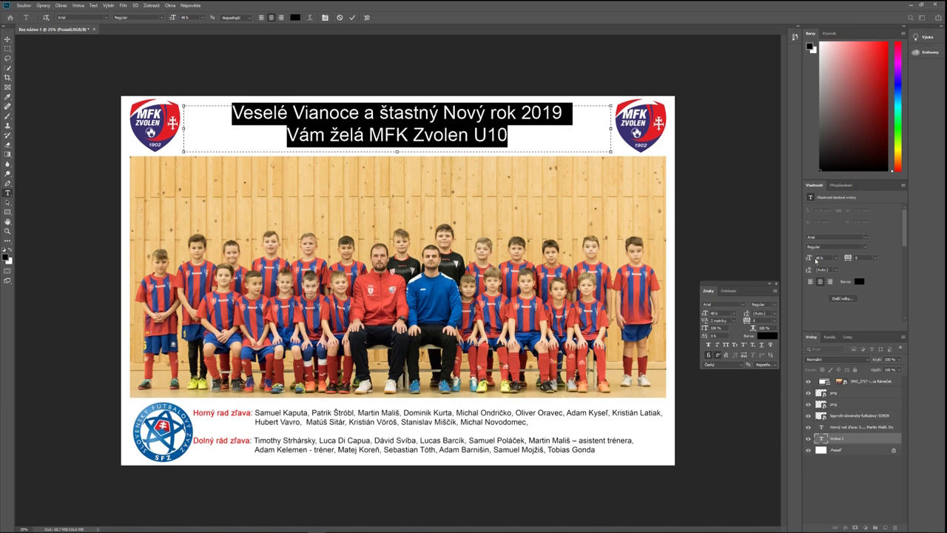
{"action": "left_click", "coordinate": [836, 258]}
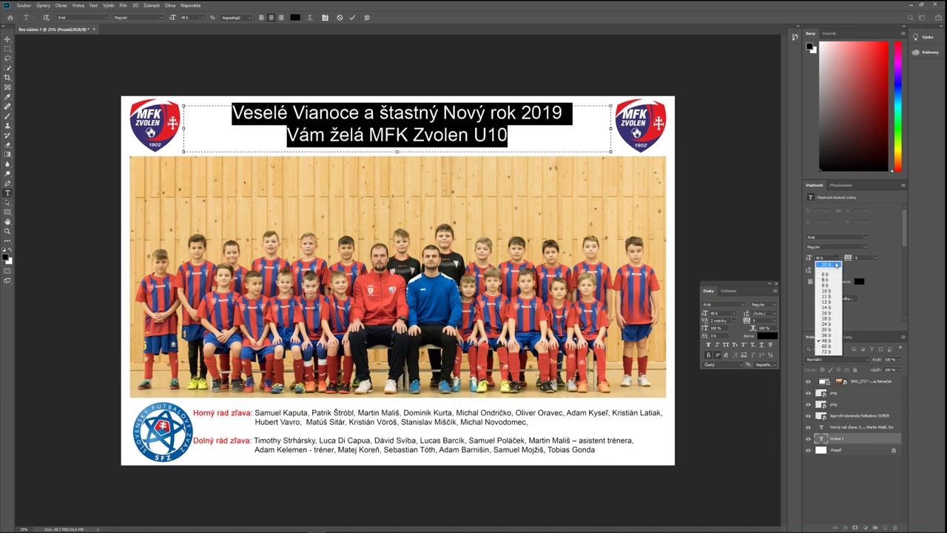
{"action": "left_click", "coordinate": [823, 274]}
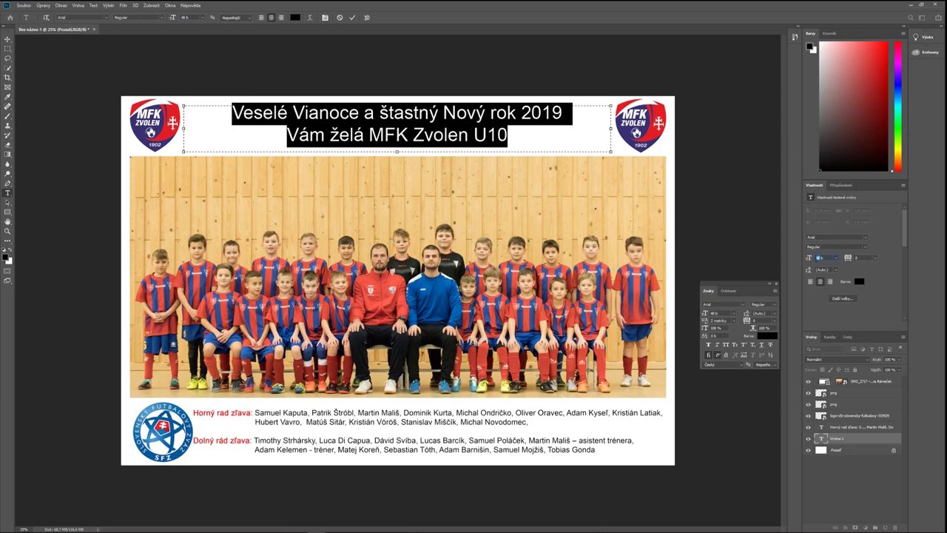
{"action": "type", "text": "10"}
{"action": "key", "text": "Return"}
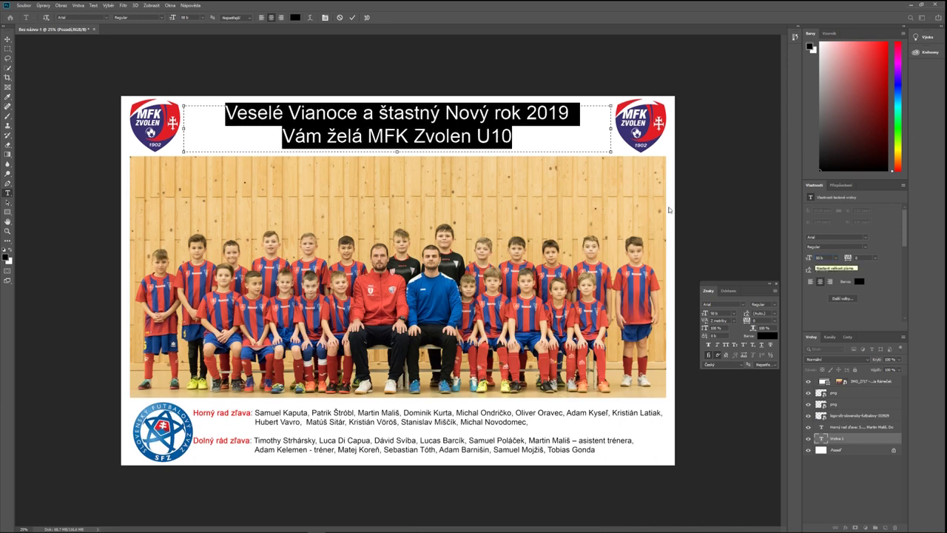
{"action": "left_click", "coordinate": [453, 132]}
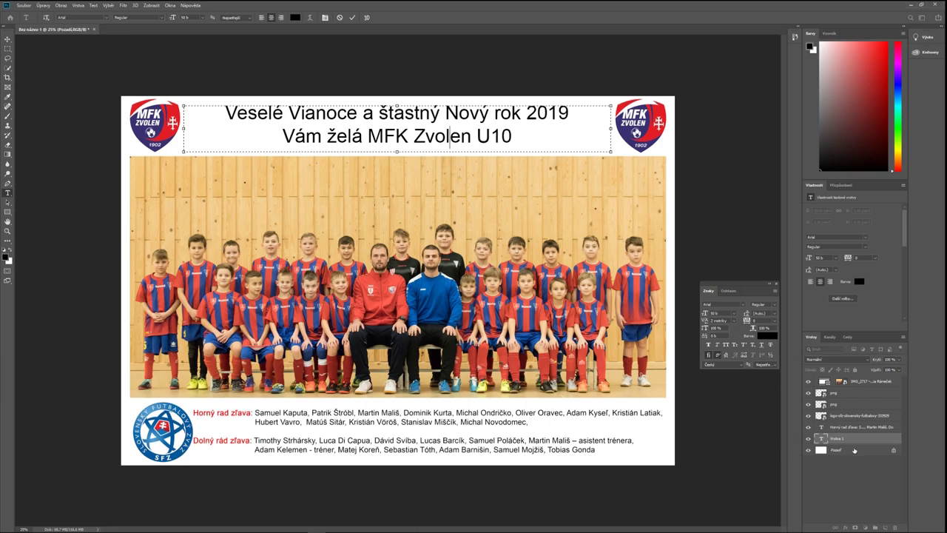
{"action": "left_click", "coordinate": [855, 450]}
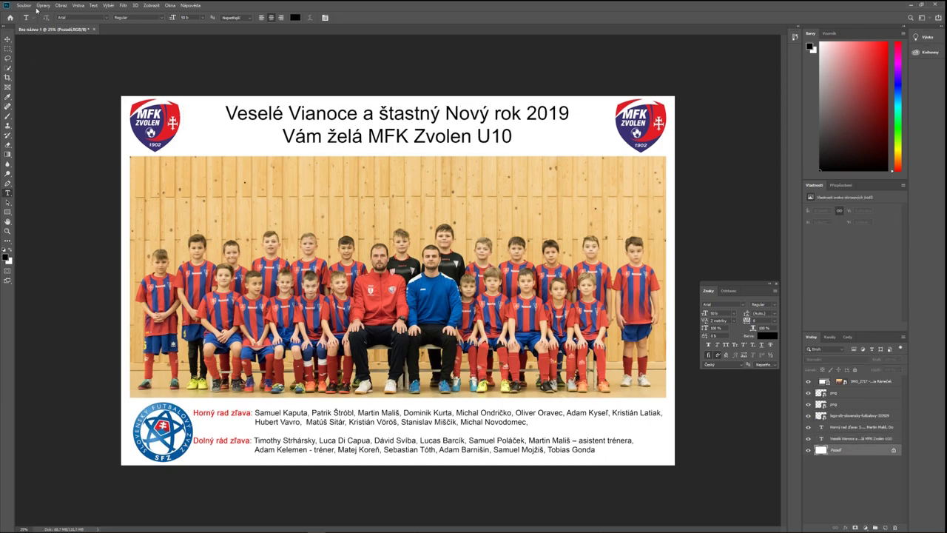
{"action": "left_click", "coordinate": [30, 5]}
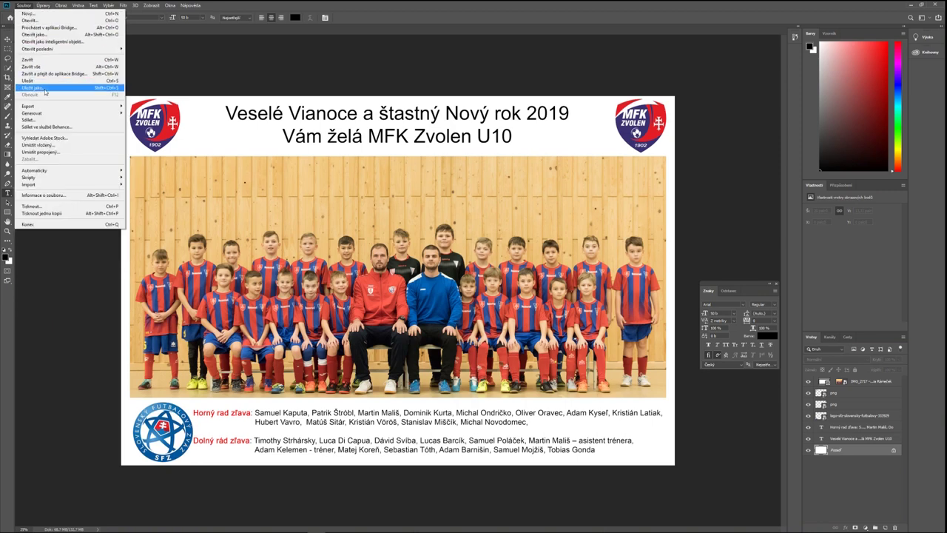
{"action": "left_click", "coordinate": [70, 88]}
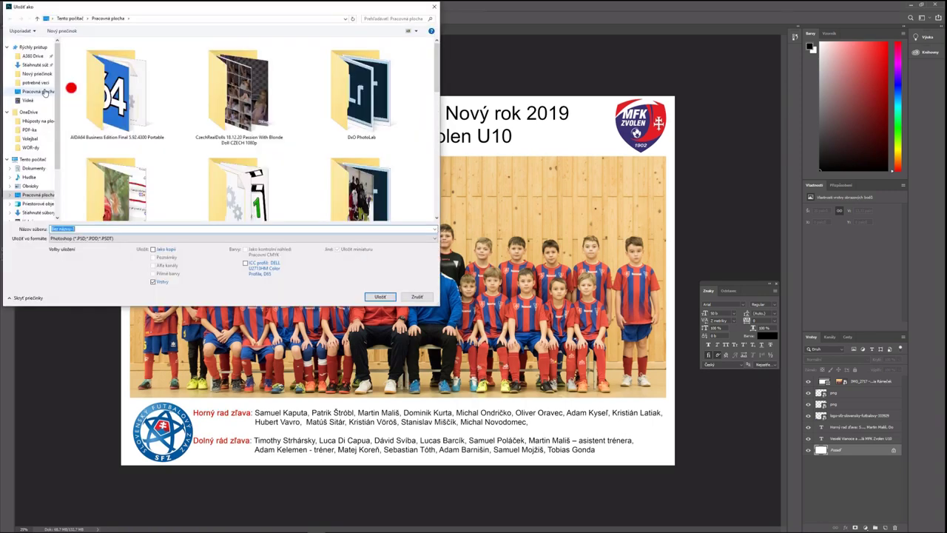
{"action": "left_click_drag", "start_coordinate": [238, 7], "coordinate": [492, 83]}
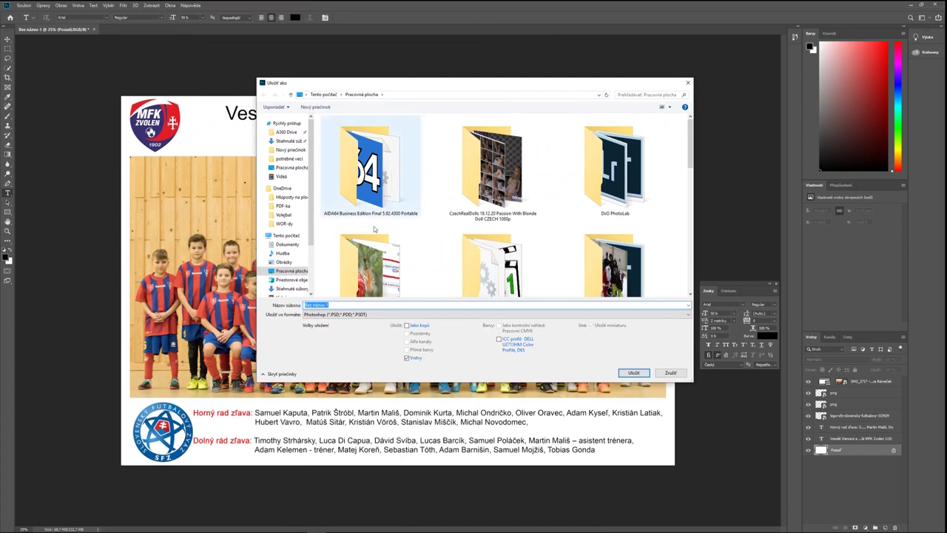
{"action": "left_click", "coordinate": [360, 315]}
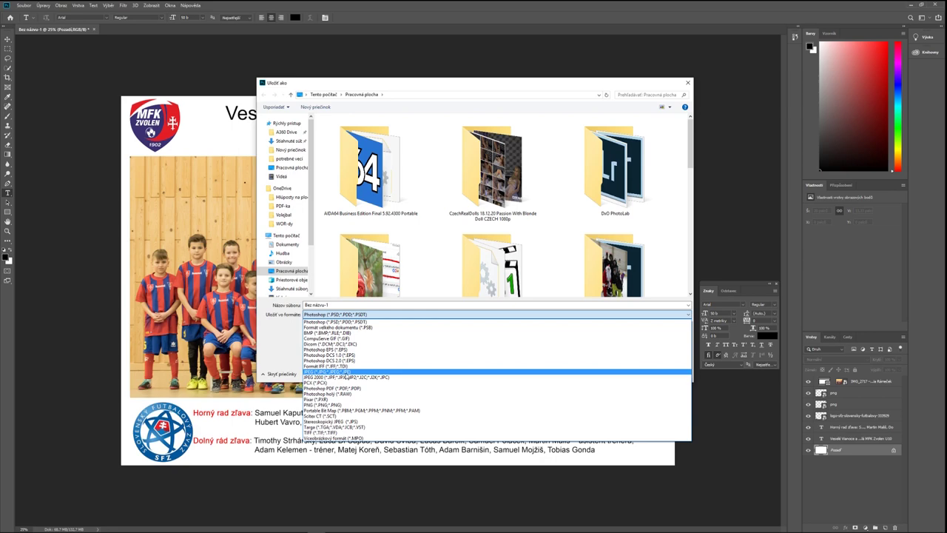
{"action": "left_click", "coordinate": [705, 96]}
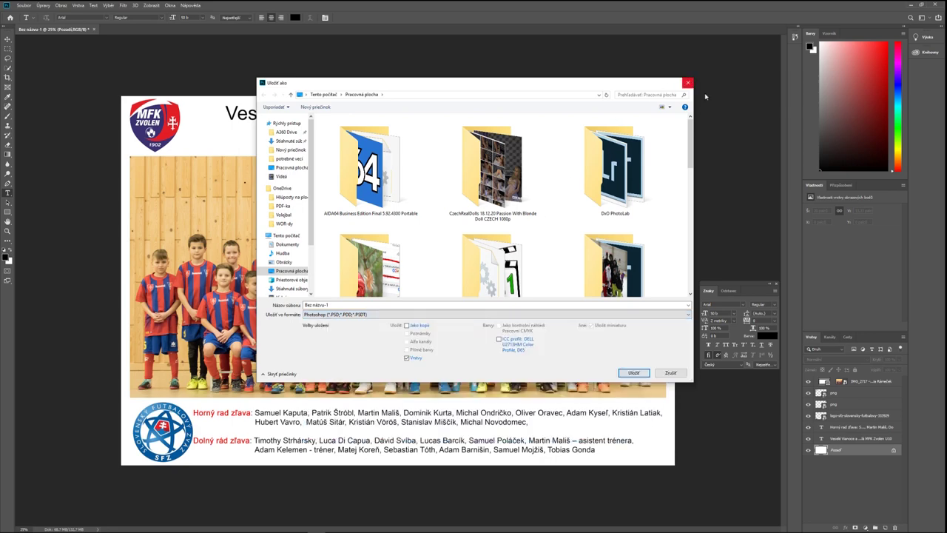
{"action": "left_click", "coordinate": [687, 82]}
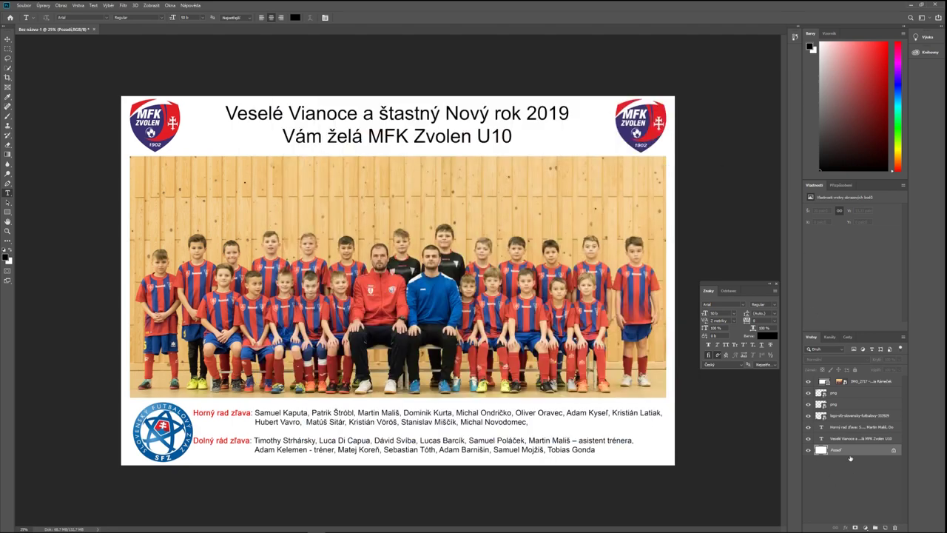
Save the poster to the desktop as JPEG 'Bez názvu-1', quality 12 (Maximum), progressive.
{"action": "left_click", "coordinate": [29, 7]}
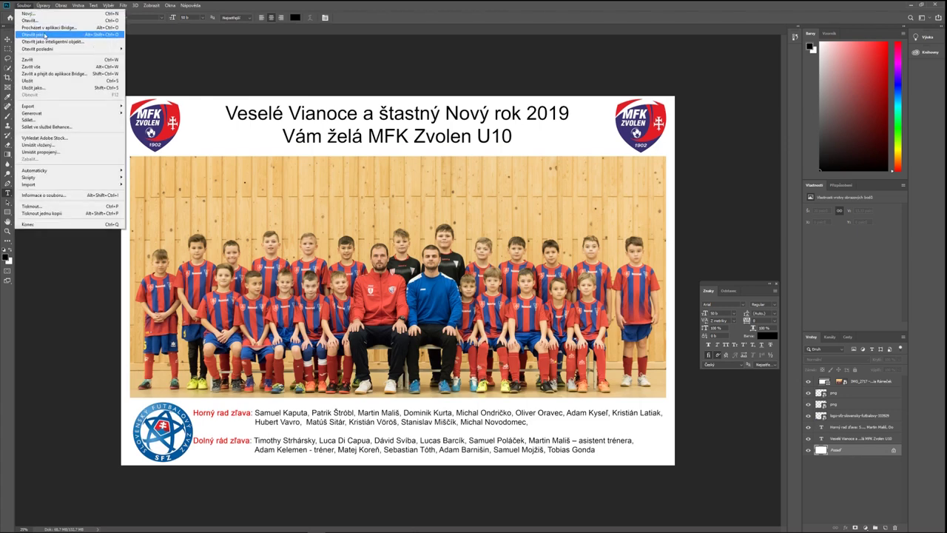
{"action": "left_click", "coordinate": [48, 88]}
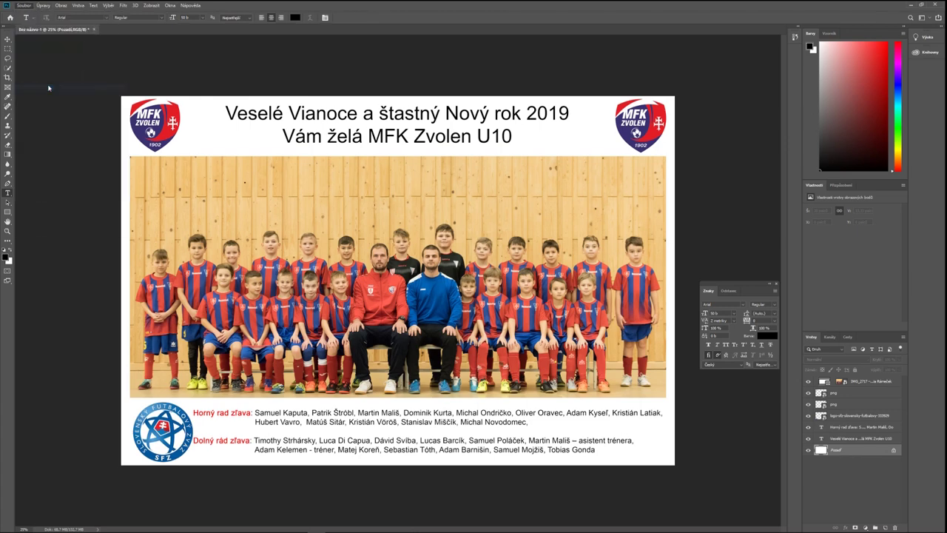
{"action": "left_click", "coordinate": [374, 316]}
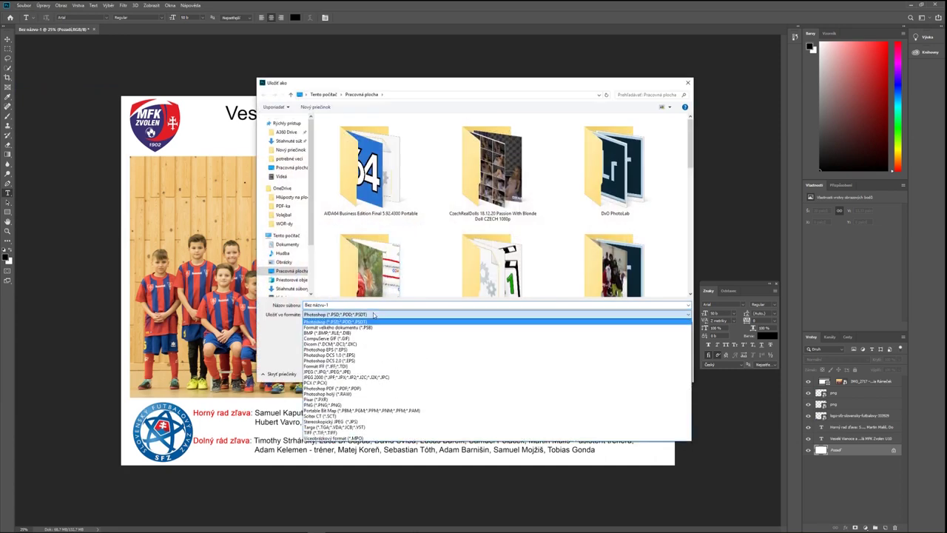
{"action": "left_click", "coordinate": [349, 370]}
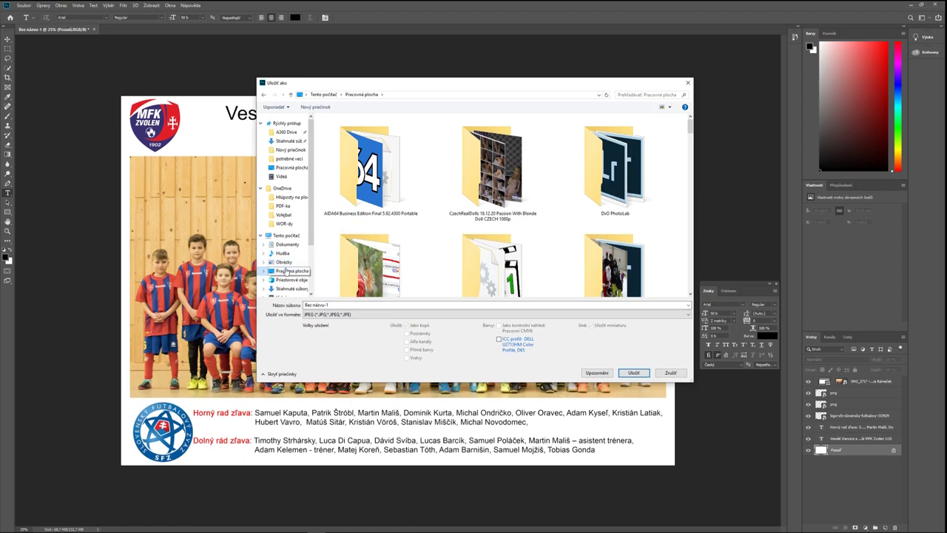
{"action": "left_click", "coordinate": [633, 373]}
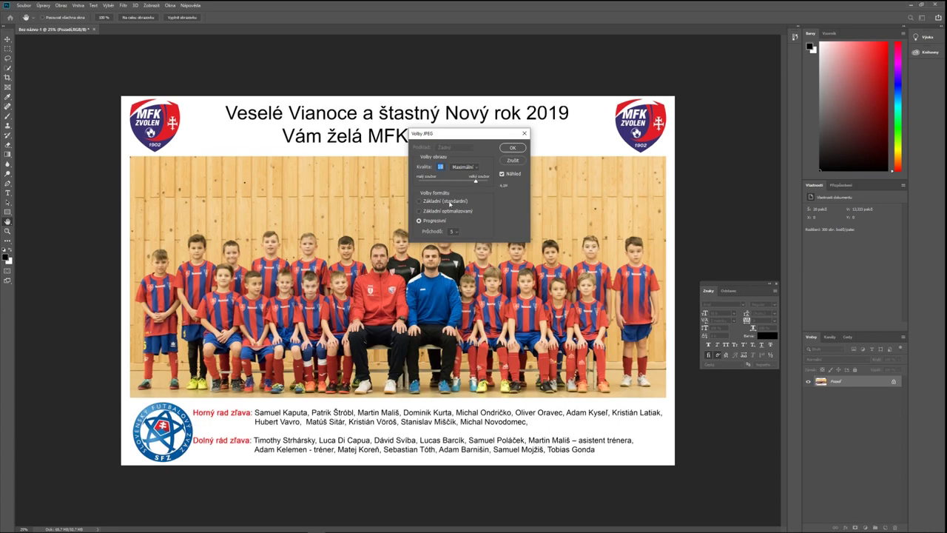
{"action": "left_click", "coordinate": [510, 149]}
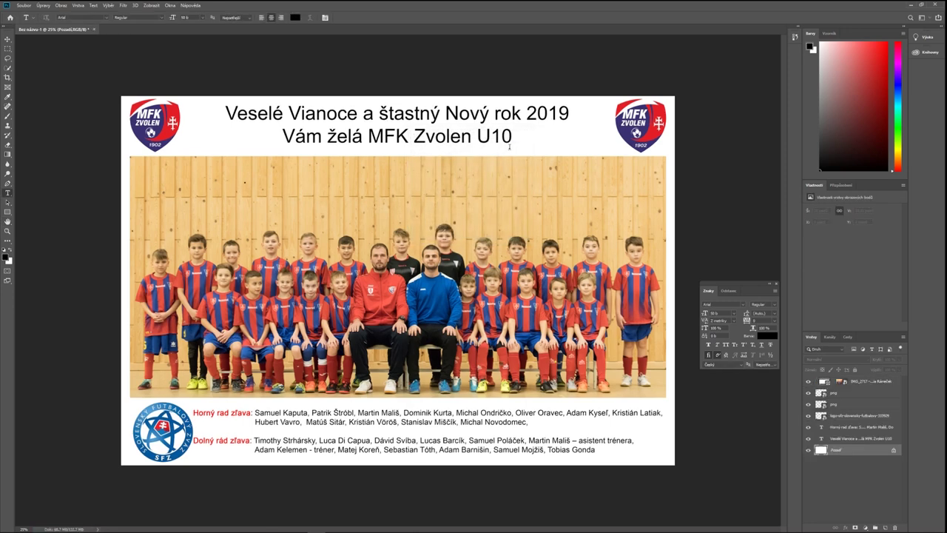